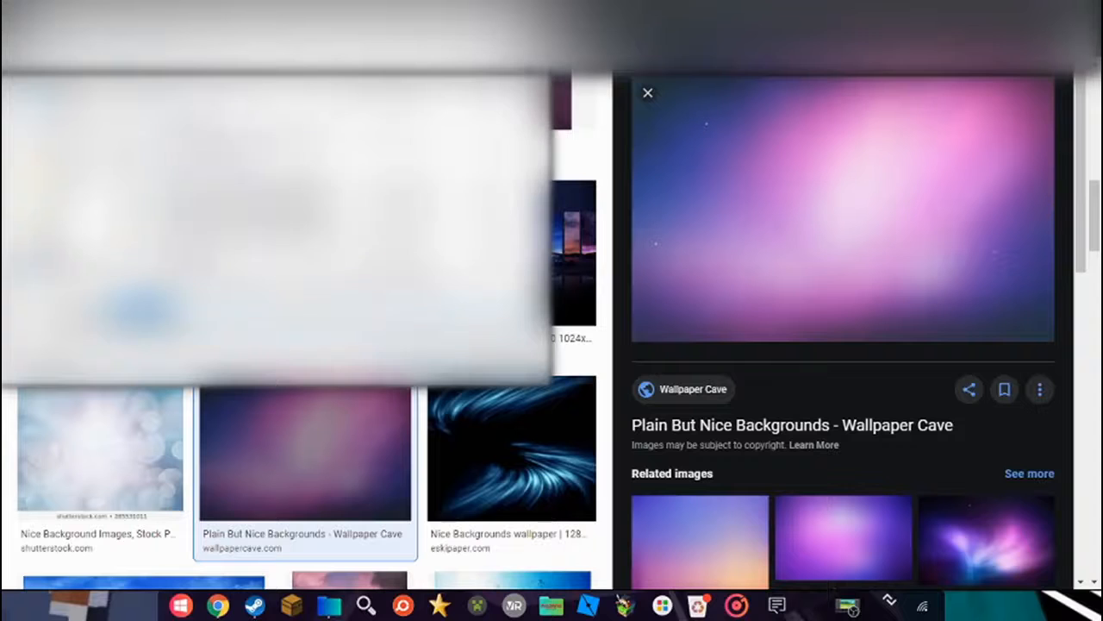
- Save the purple and blue wallpaper picture to the Downloads folder and switch to PhotoScape X
click(419, 364)
click(403, 602)
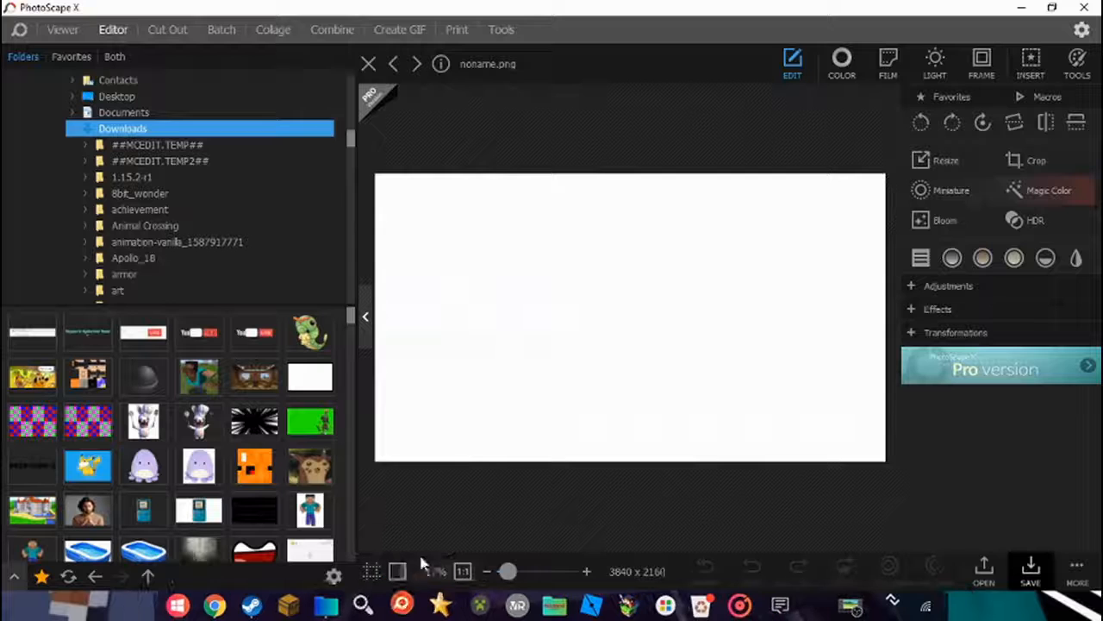
- Insert wp3440146.jpg from Downloads onto the blank canvas and enlarge it to cover the whole white area
click(1029, 60)
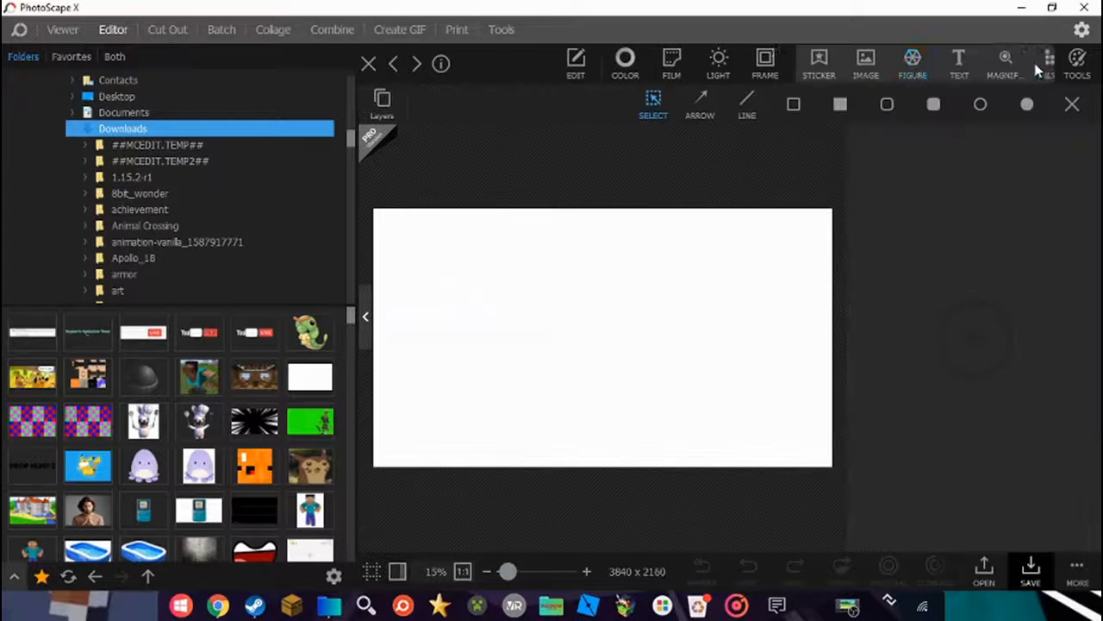
click(853, 69)
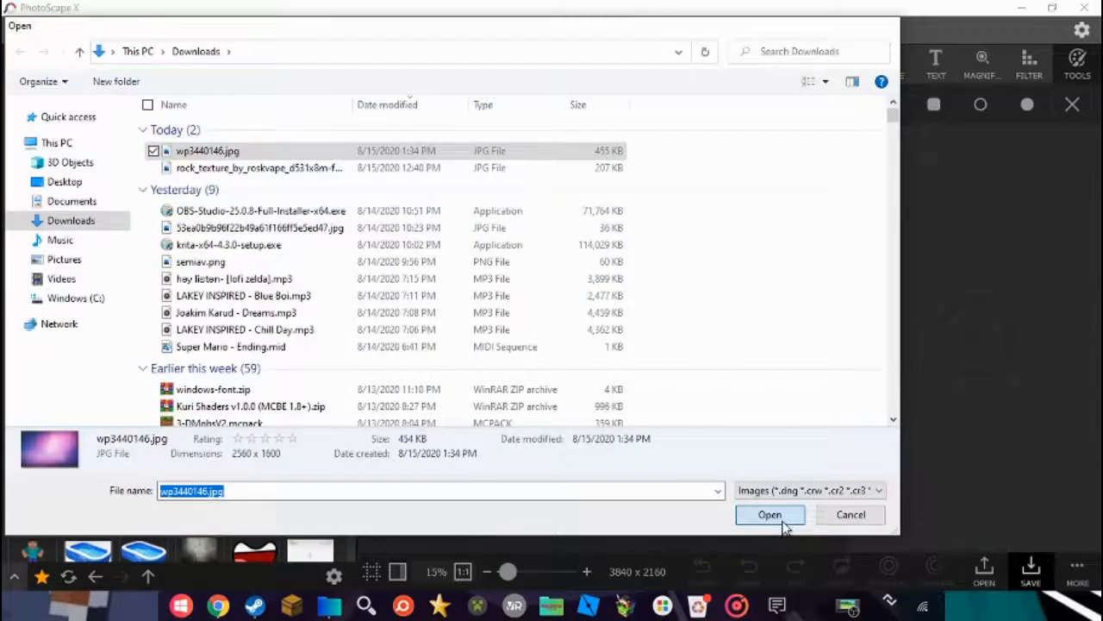
click(771, 515)
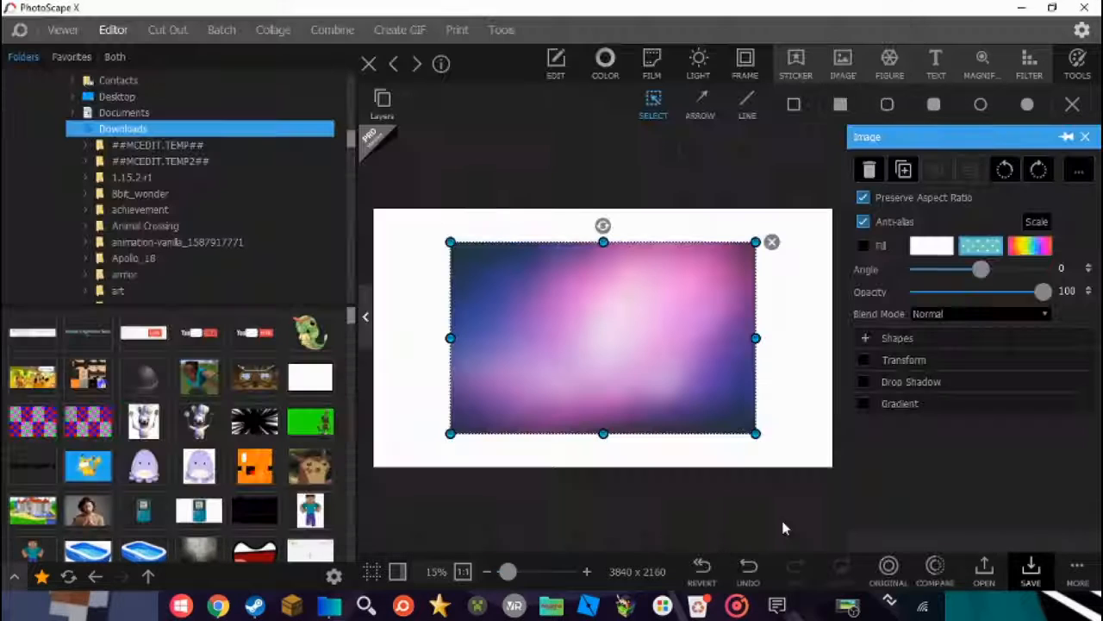
right_click(568, 296)
mouse_move(682, 561)
click(735, 564)
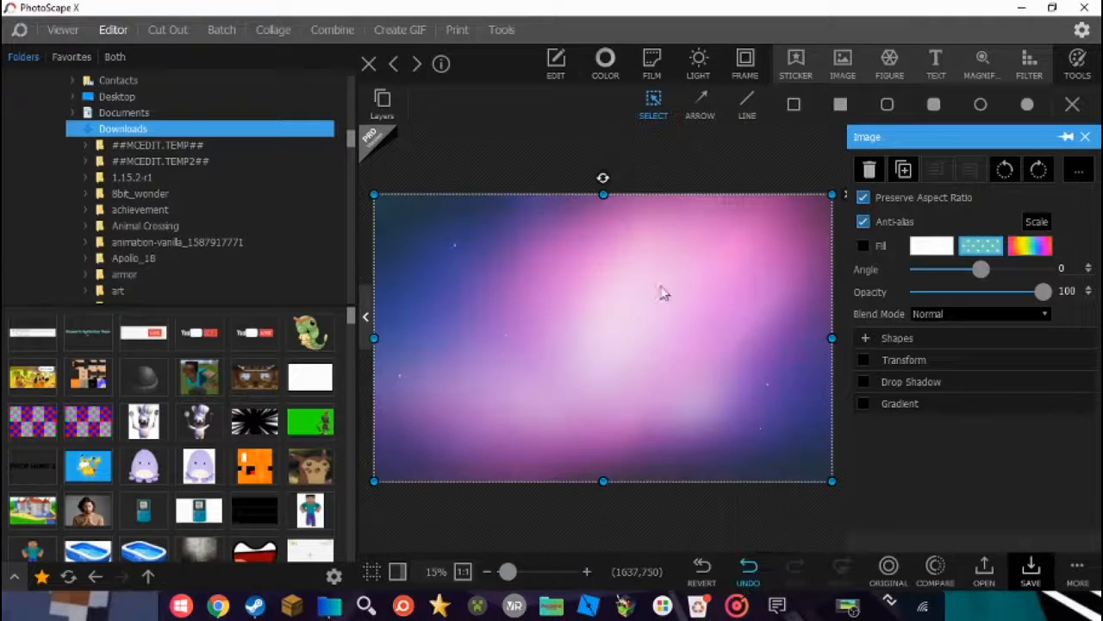
- Save the background picture without enlarging it to include the objects outside the canvas
click(1032, 584)
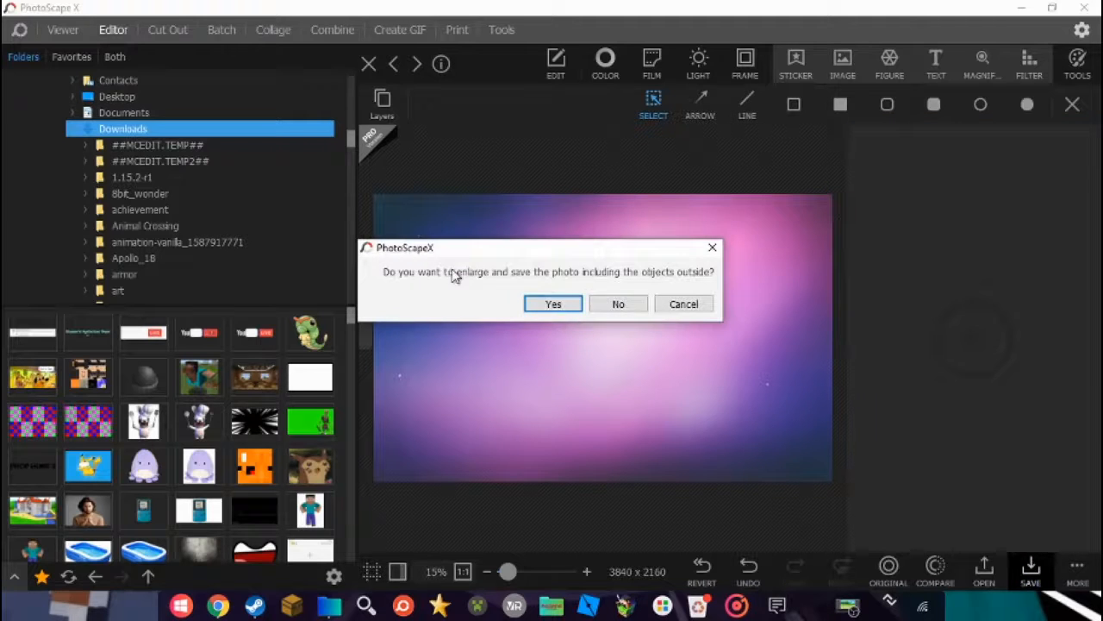
click(614, 304)
click(349, 244)
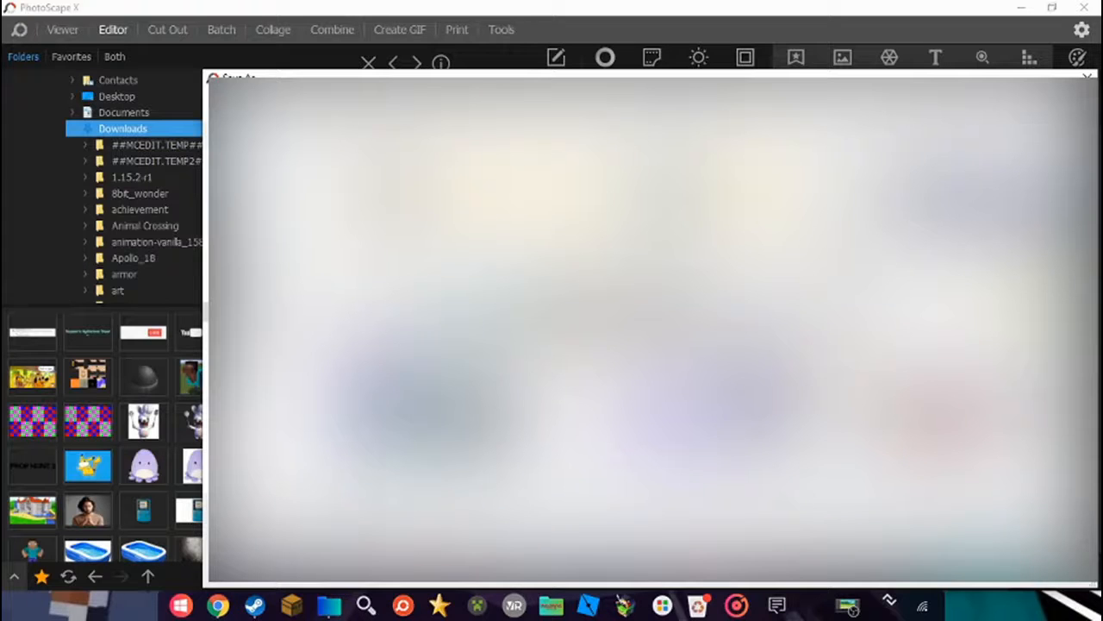
click(972, 559)
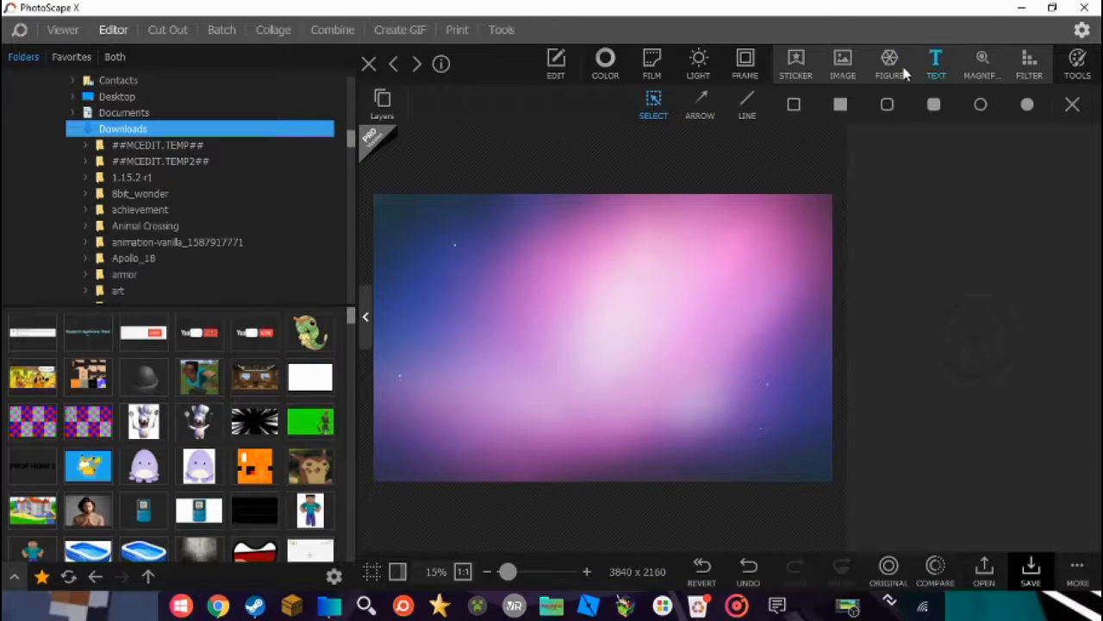
- Add a text object to the background and move it slightly above the centre
click(936, 63)
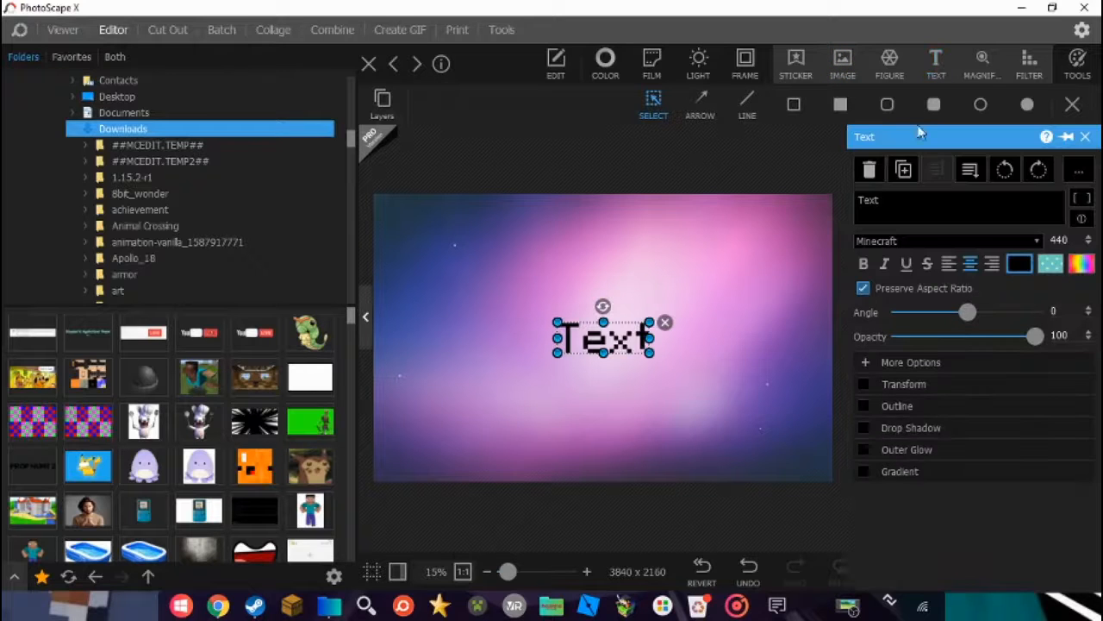
mouse_move(627, 340)
mouse_down()
mouse_move(656, 304)
mouse_move(623, 328)
mouse_up()
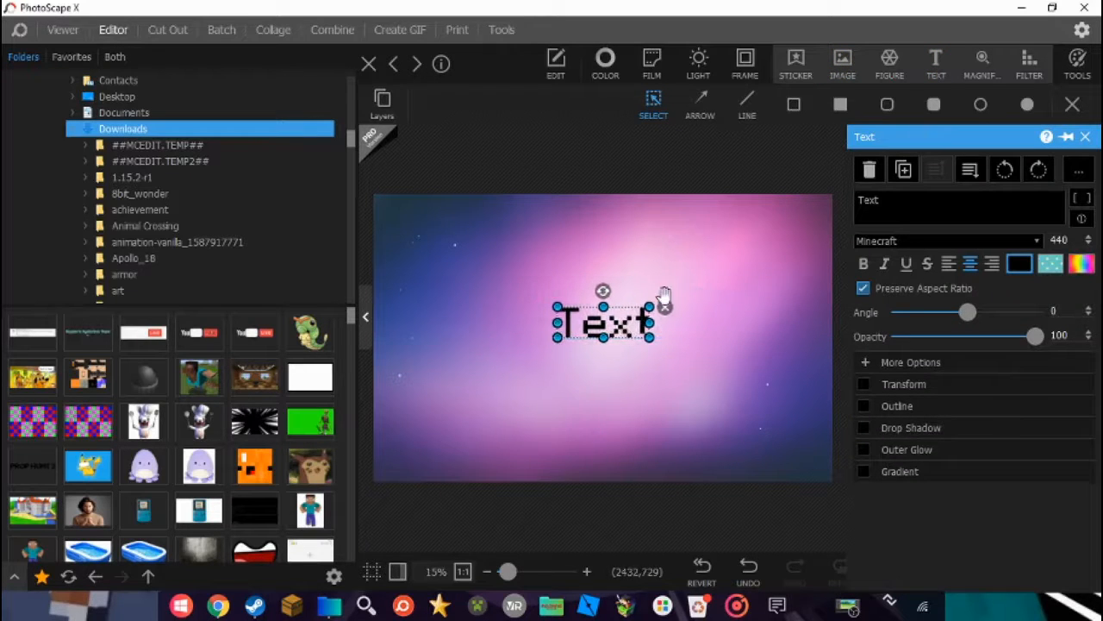
click(1085, 136)
mouse_move(1071, 141)
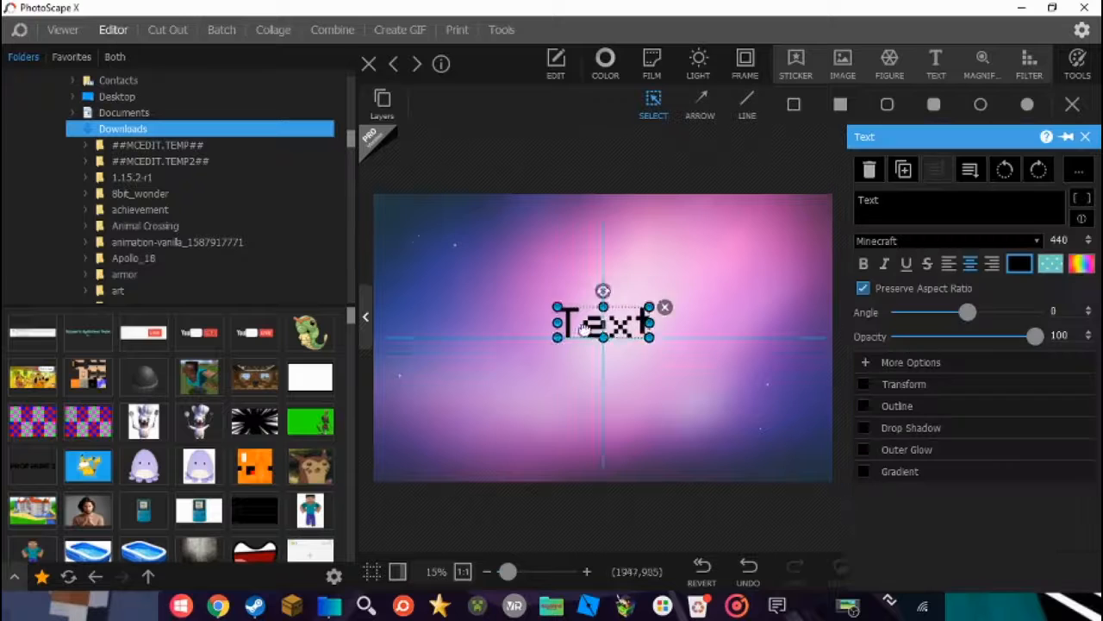
- Replace the placeholder text with "How I make thumbnails"
double_click(931, 217)
text(THow to M)
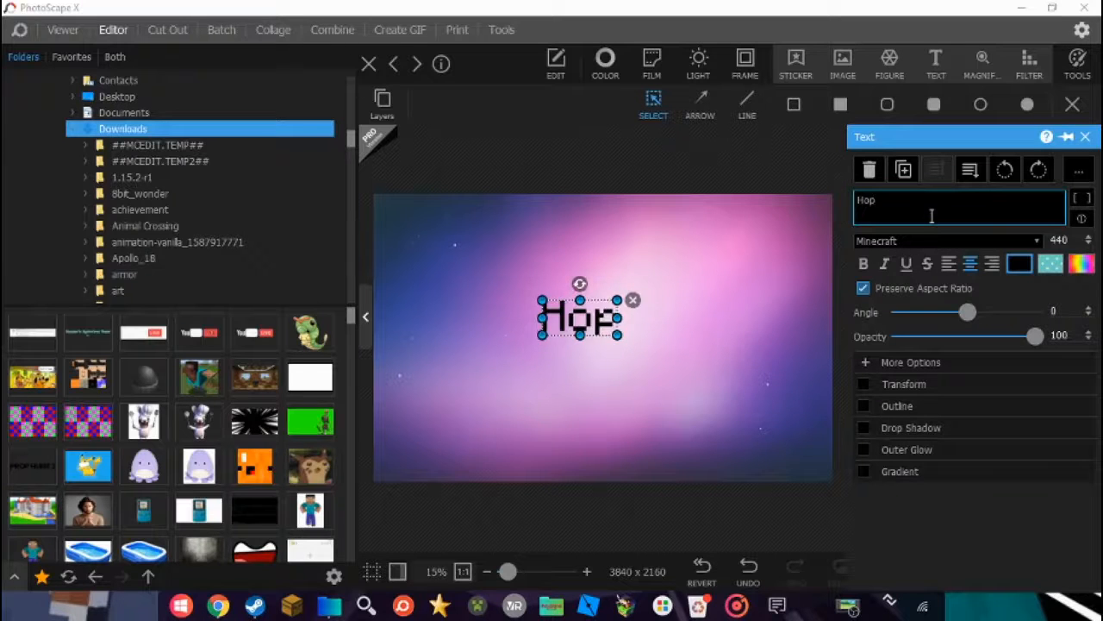
text(a)
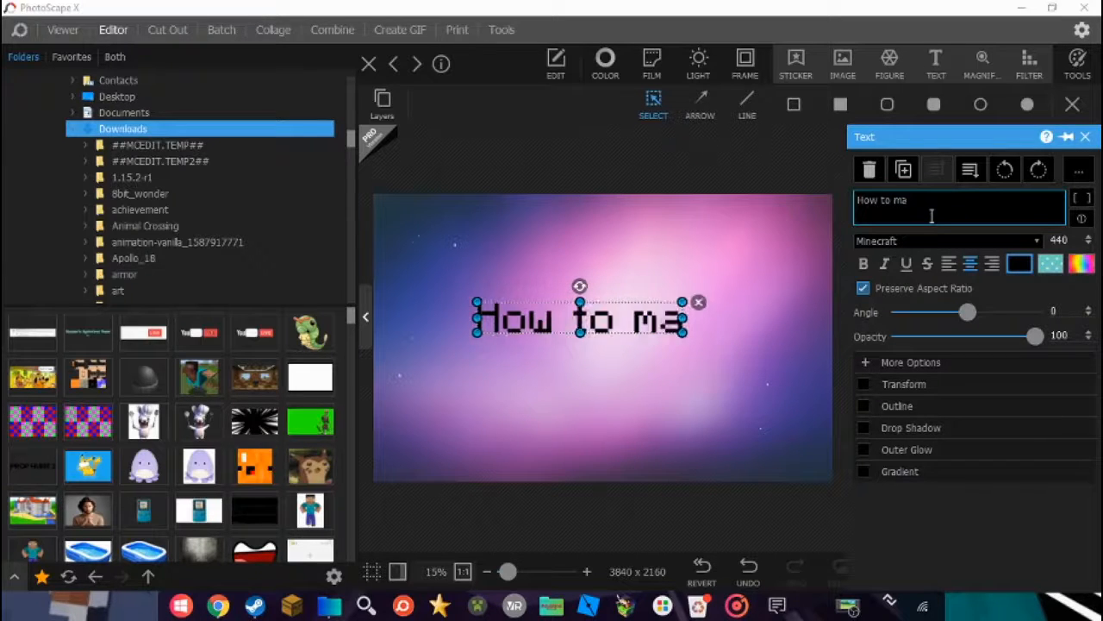
key(BackSpace)
key(BackSpace)
key(BackSpace)
key(BackSpace)
key(BackSpace)
text(I make )
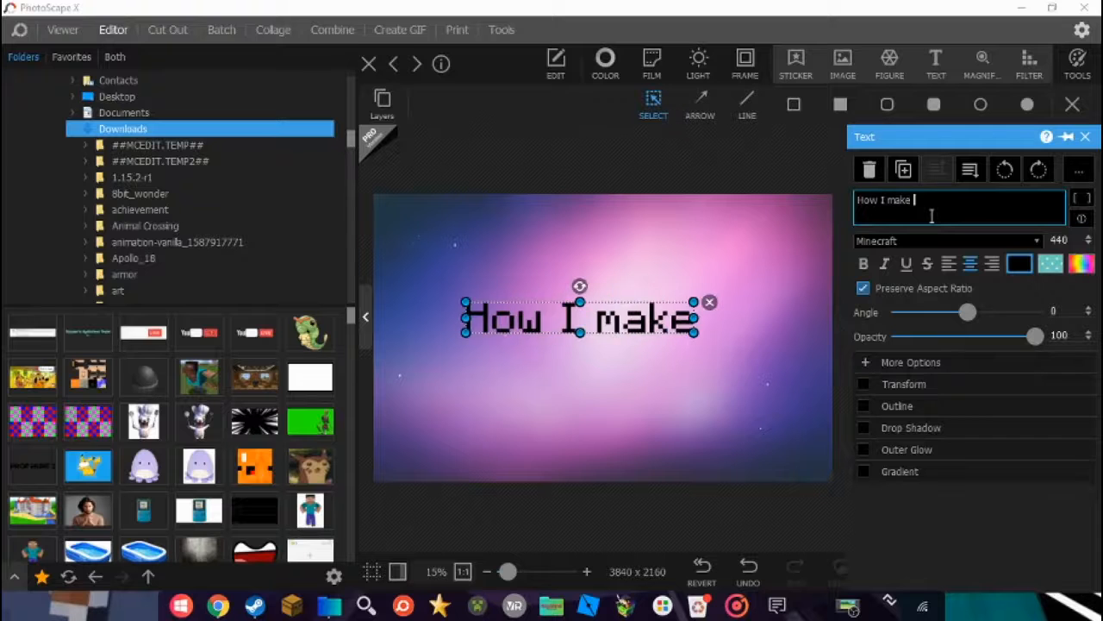
text(thu mb)
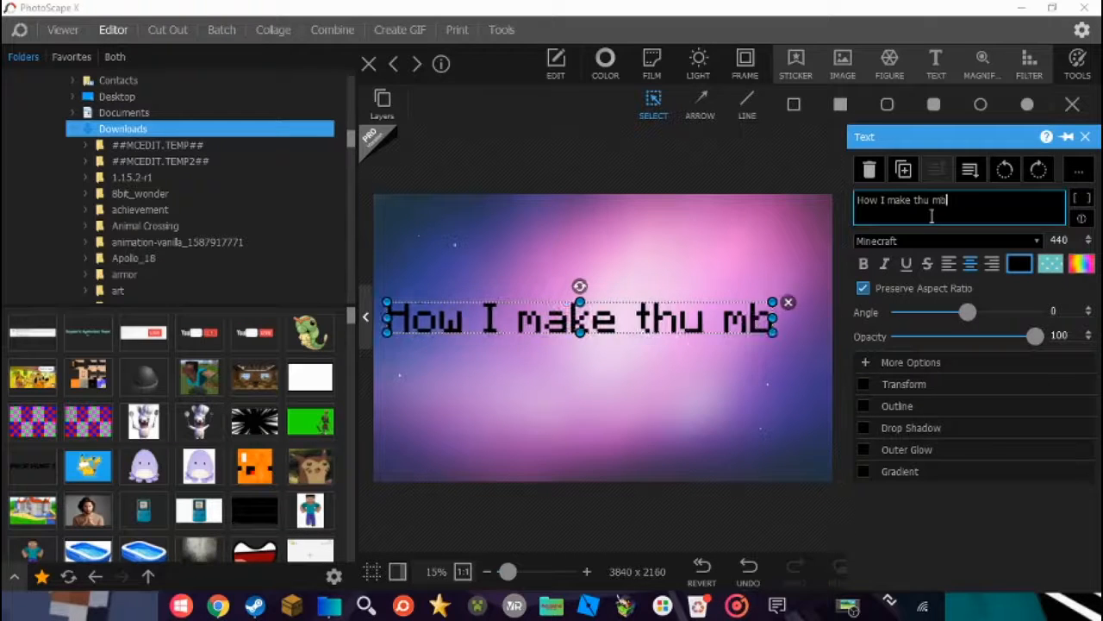
key(BackSpace)
key(BackSpace)
key(BackSpace)
text(mbnails)
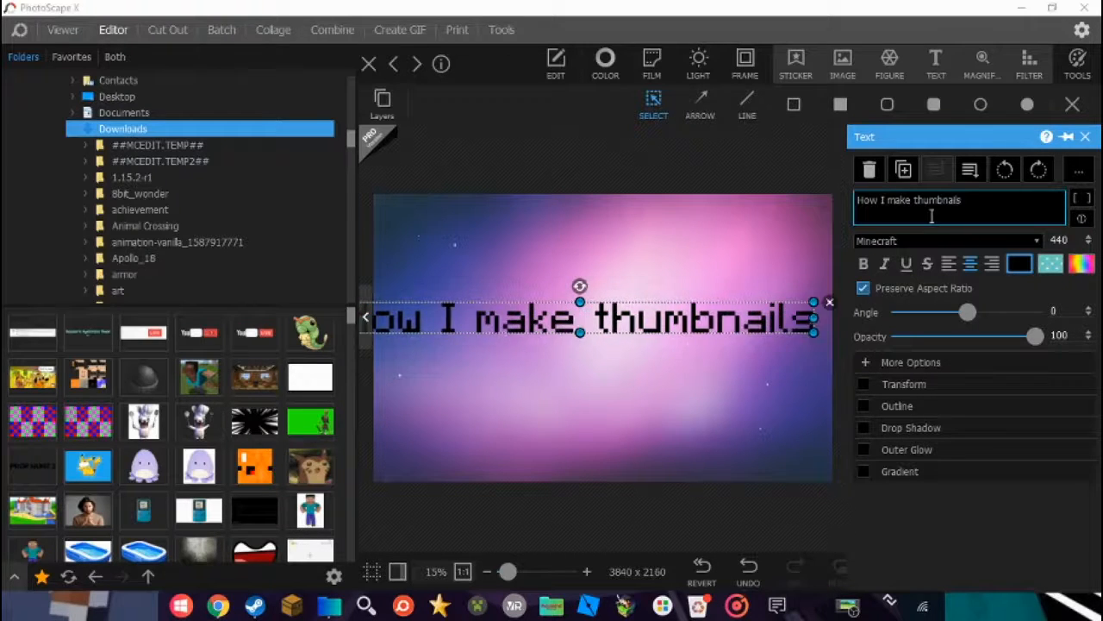
- Shrink the title text to size 348 and place it near the upper edge of the picture
drag(658, 297, 662, 257)
drag(810, 262, 768, 260)
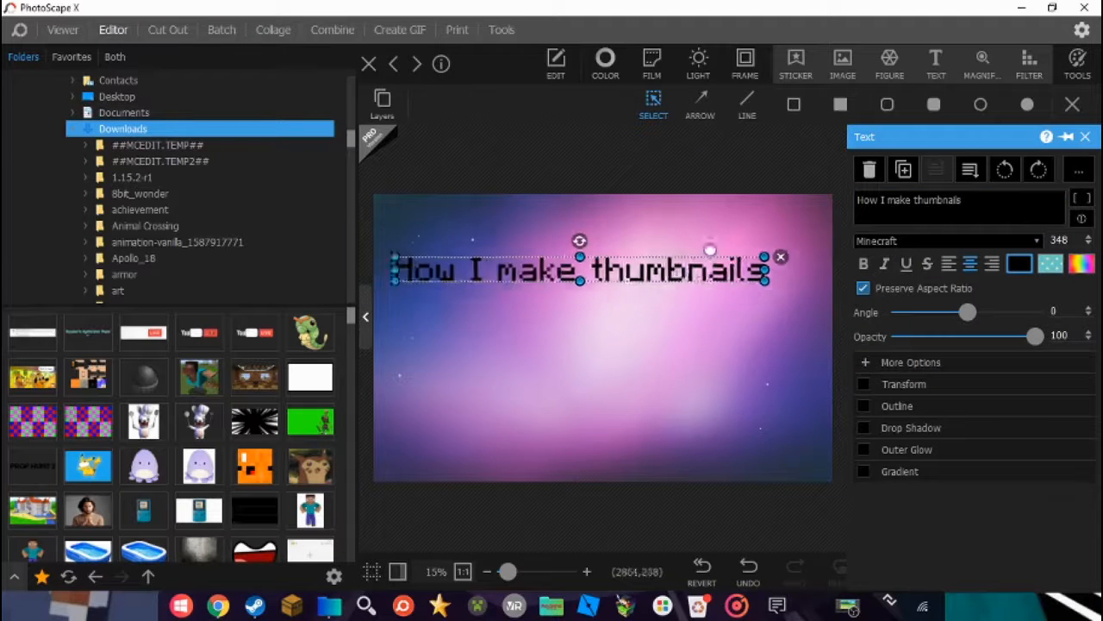
drag(677, 257, 701, 225)
click(770, 188)
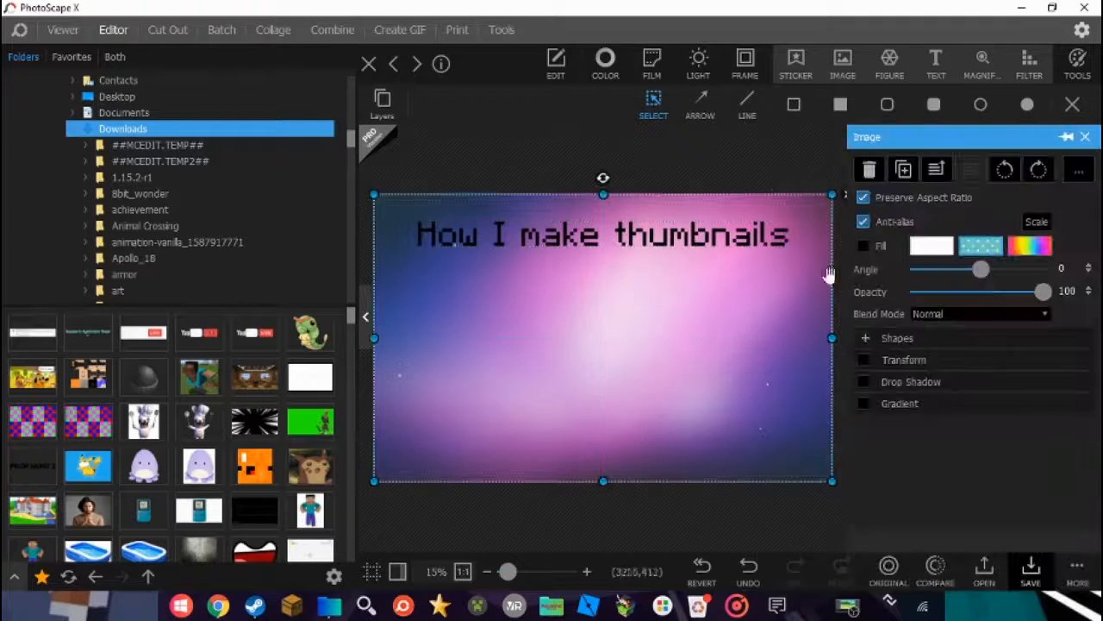
- Set the title's font to Minecraft Ten and reduce its size to 334 so it fits the picture's width
click(730, 225)
click(1000, 241)
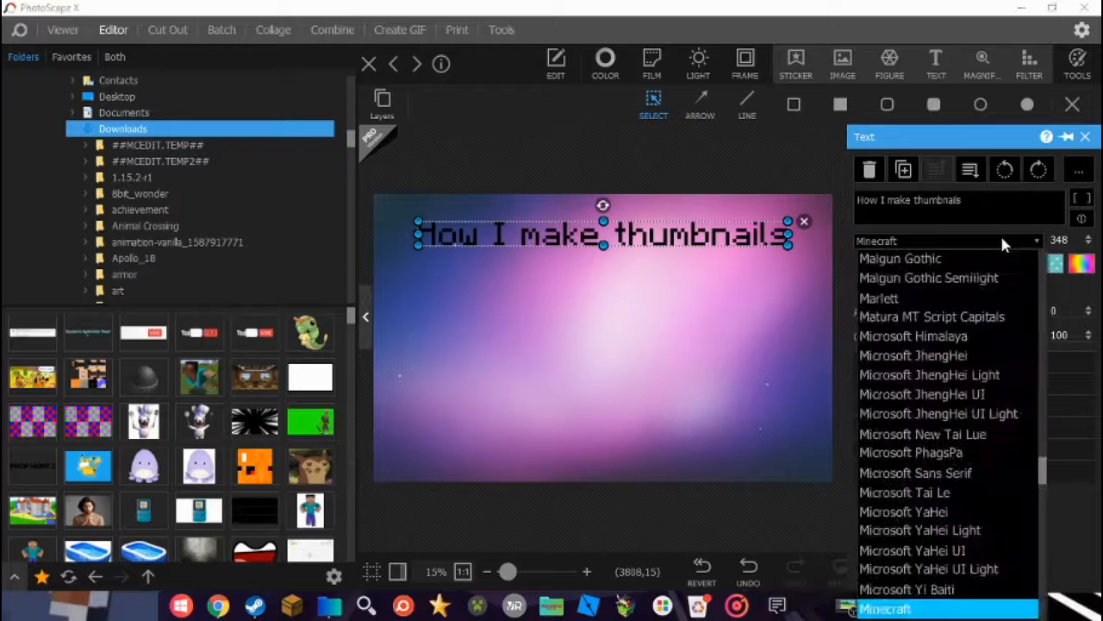
scroll(957, 595, down, 1)
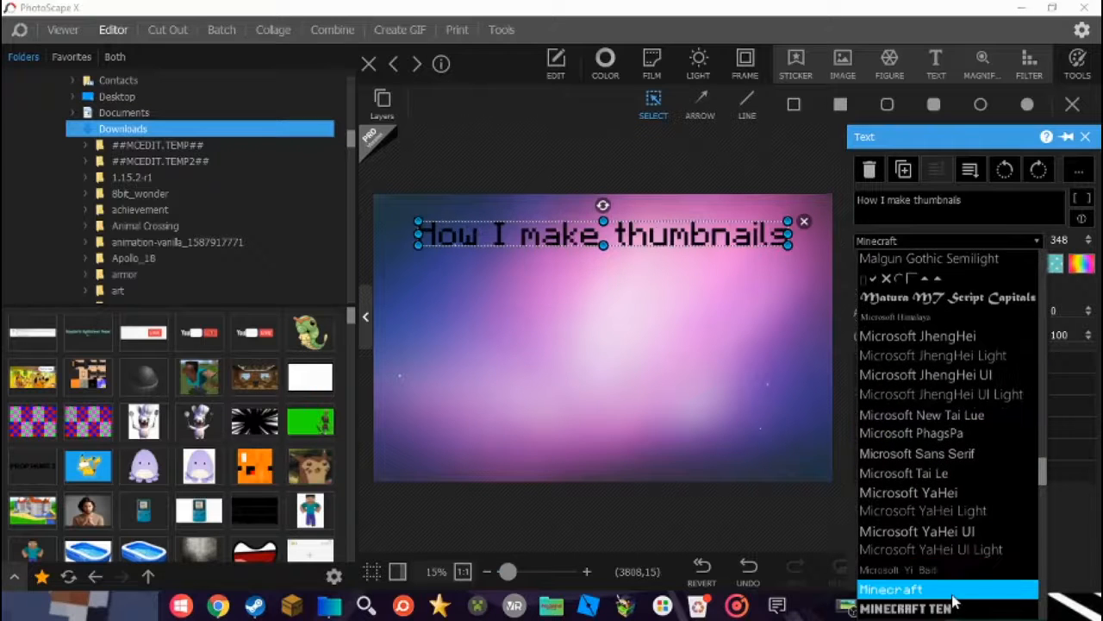
click(952, 607)
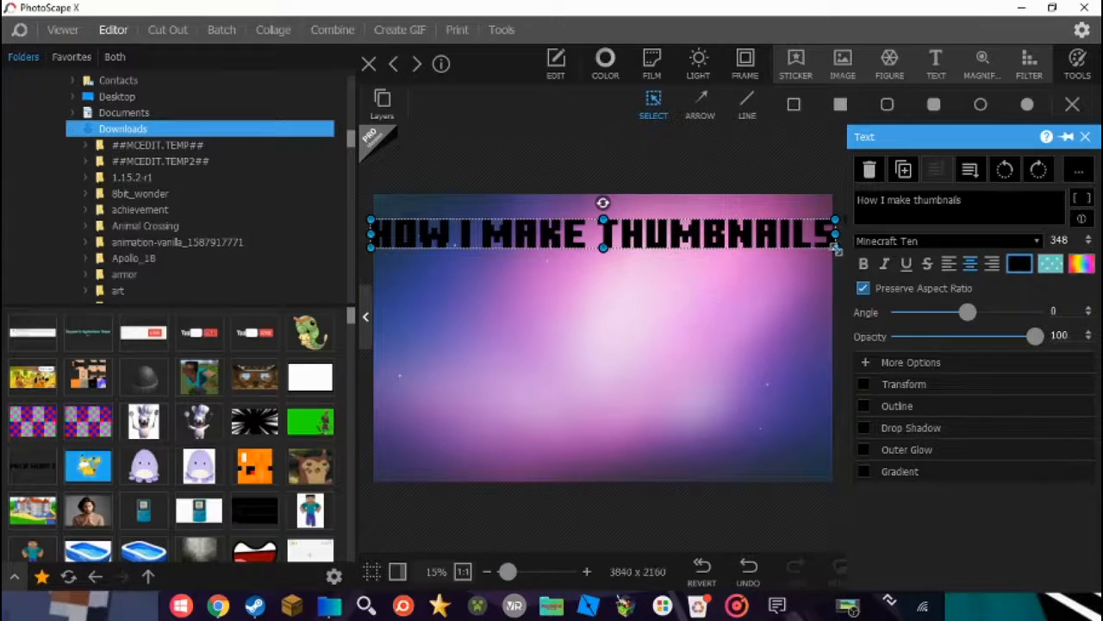
drag(690, 237, 695, 244)
- Colour the title text white (#ffffffff) and move it slightly higher
click(1018, 258)
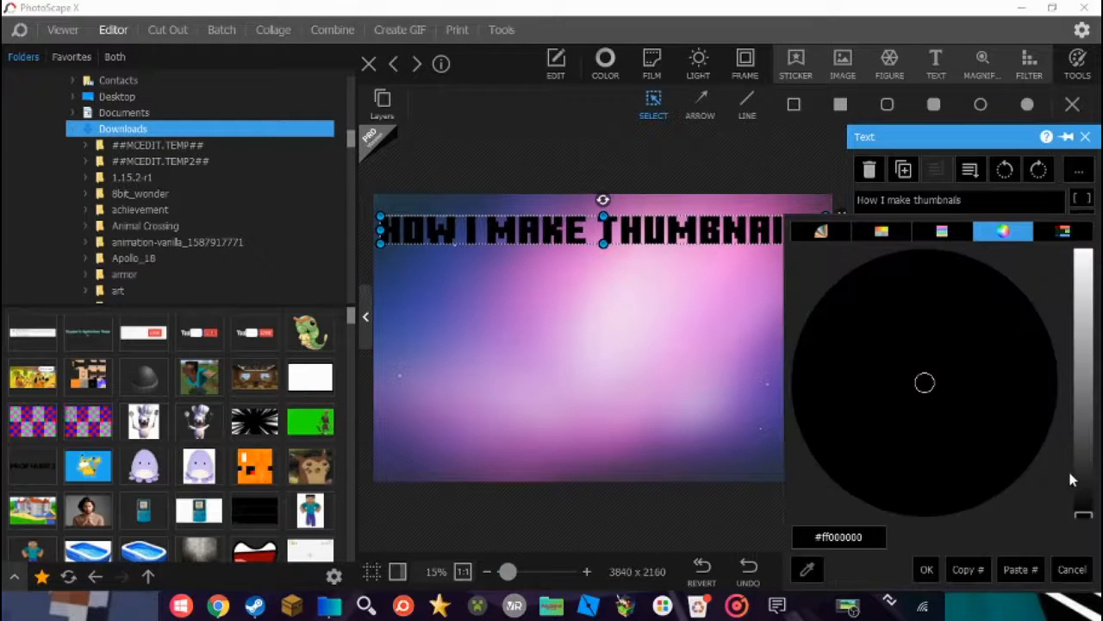
drag(1074, 480, 1096, 236)
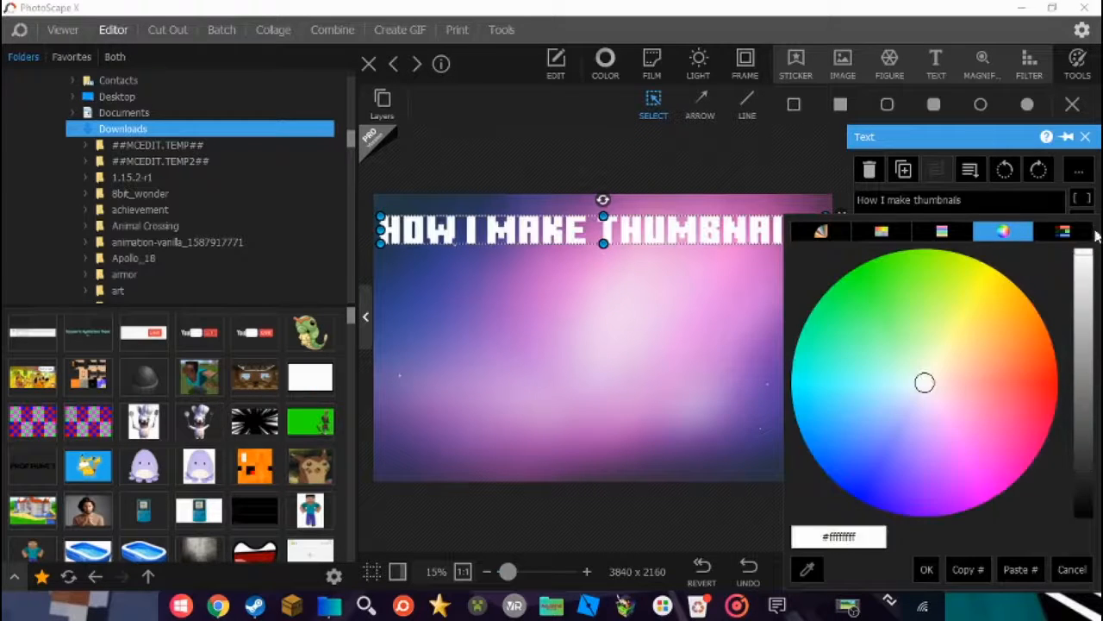
click(926, 569)
drag(617, 239, 615, 231)
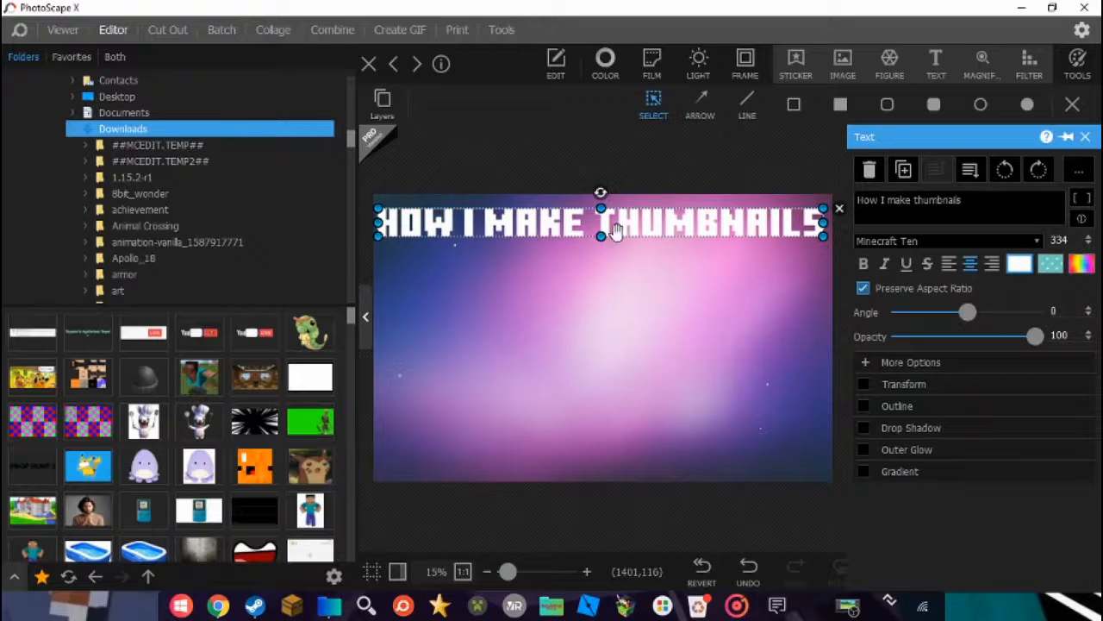
- Add a black outline to the title text and reduce its thickness
click(863, 405)
click(925, 432)
drag(1063, 320, 1067, 349)
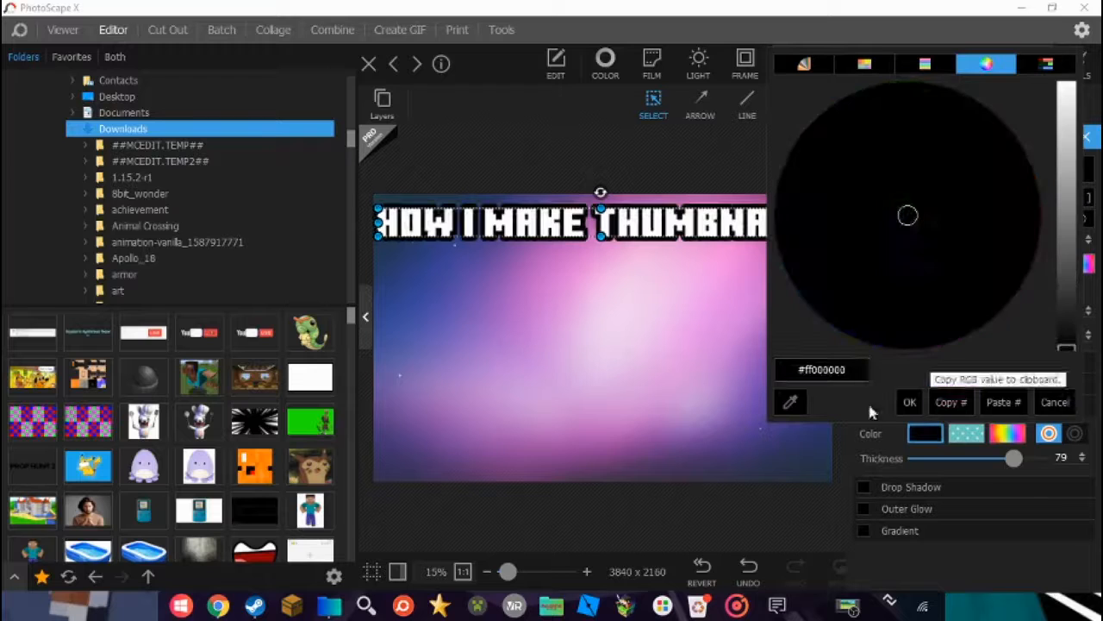
click(909, 401)
drag(981, 458, 944, 468)
click(717, 388)
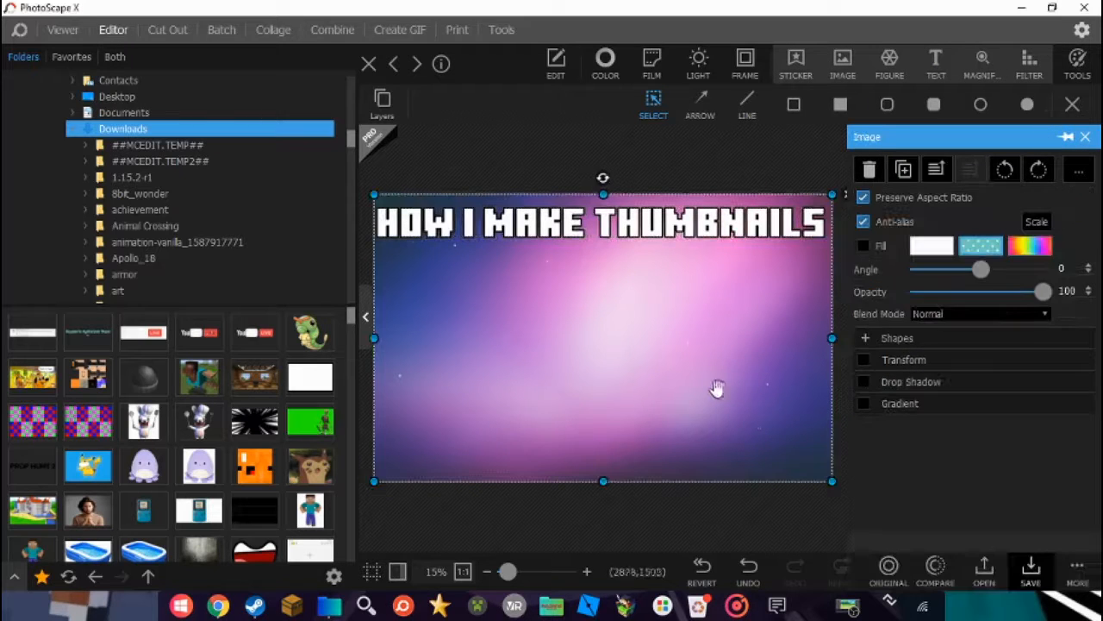
- Insert the Minecraft character image and enlarge it below the title, with its legs extending past the picture's lower edge
click(666, 159)
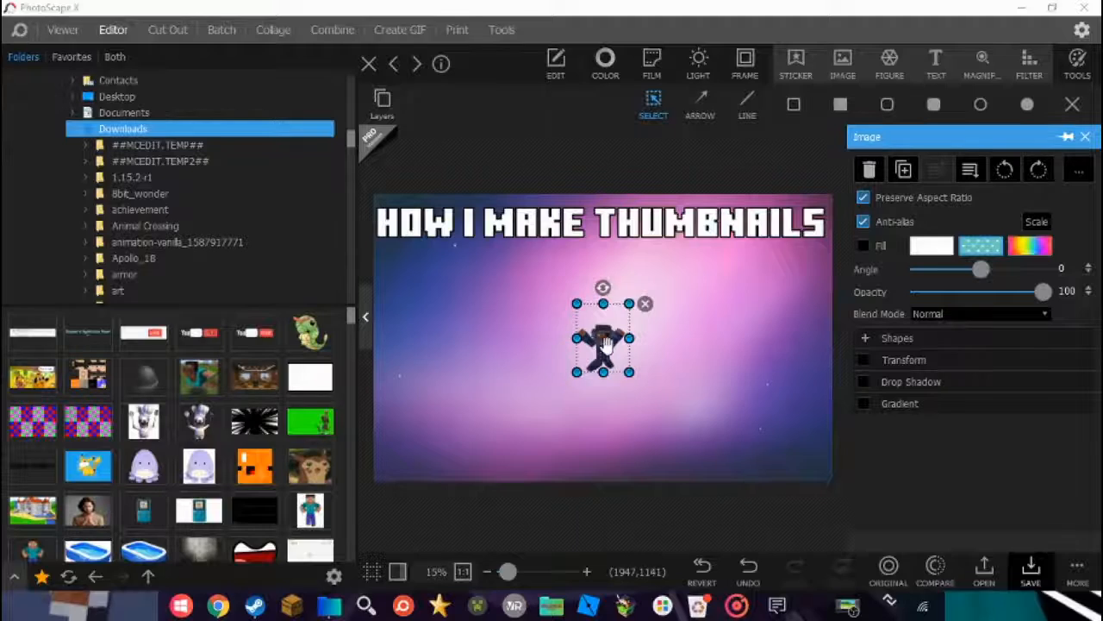
drag(603, 349, 641, 492)
drag(482, 304, 457, 295)
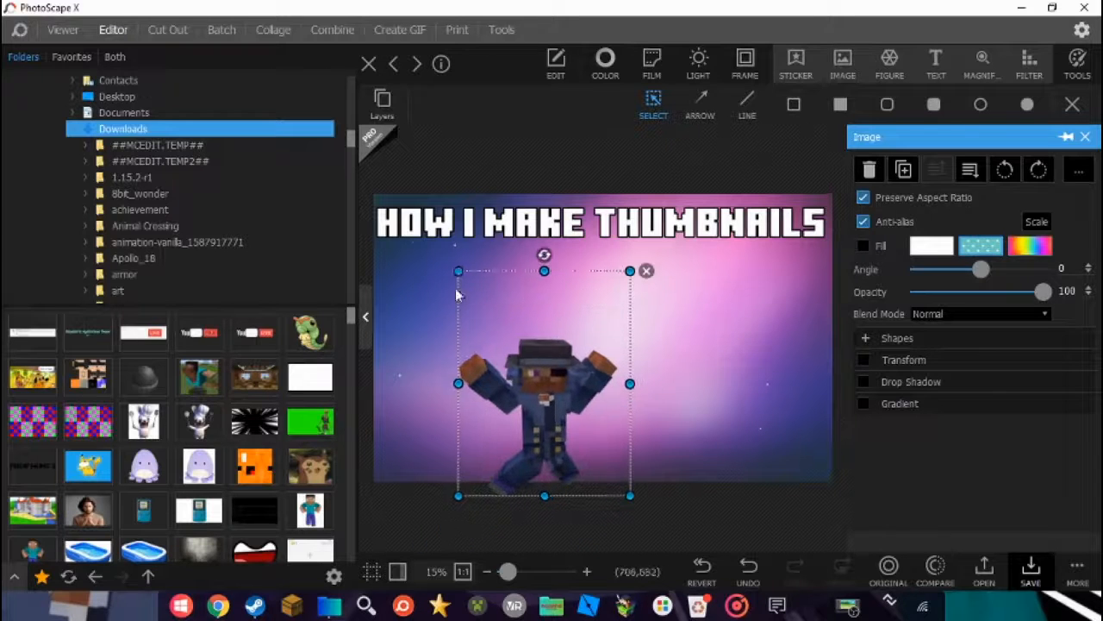
drag(576, 367, 593, 367)
drag(646, 495, 714, 543)
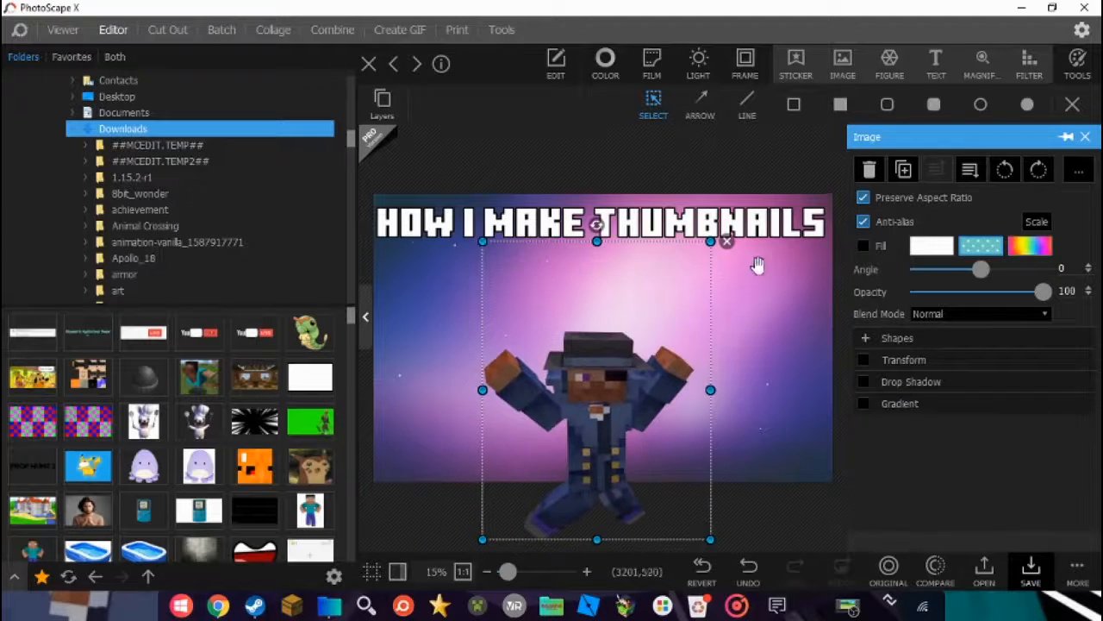
- Reposition the title text centred near the upper edge of the picture and deselect it
click(603, 222)
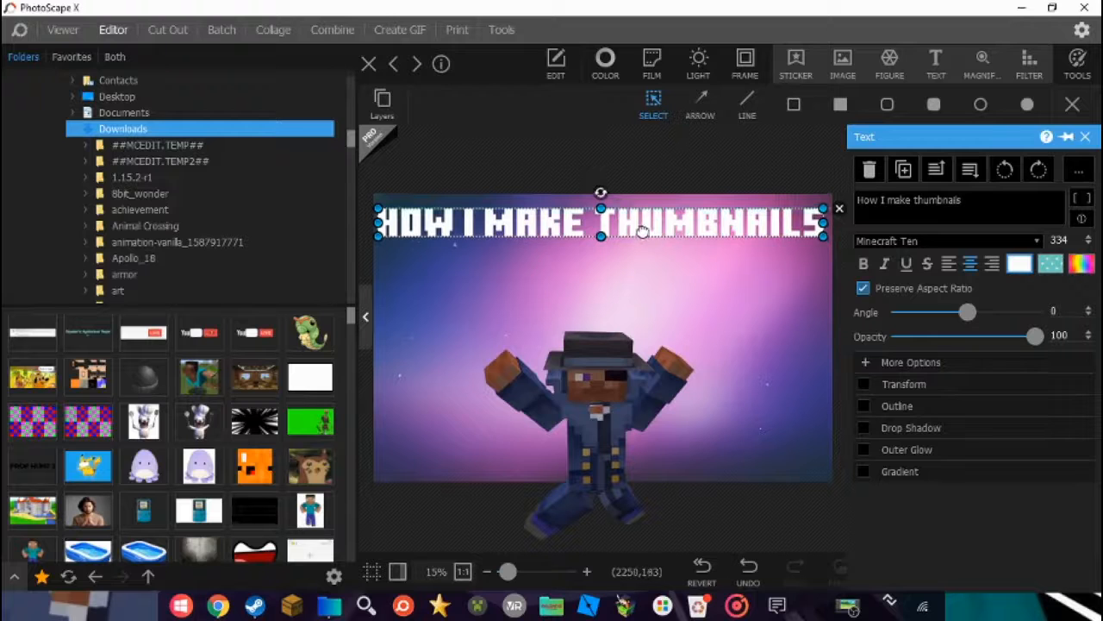
drag(643, 233, 642, 231)
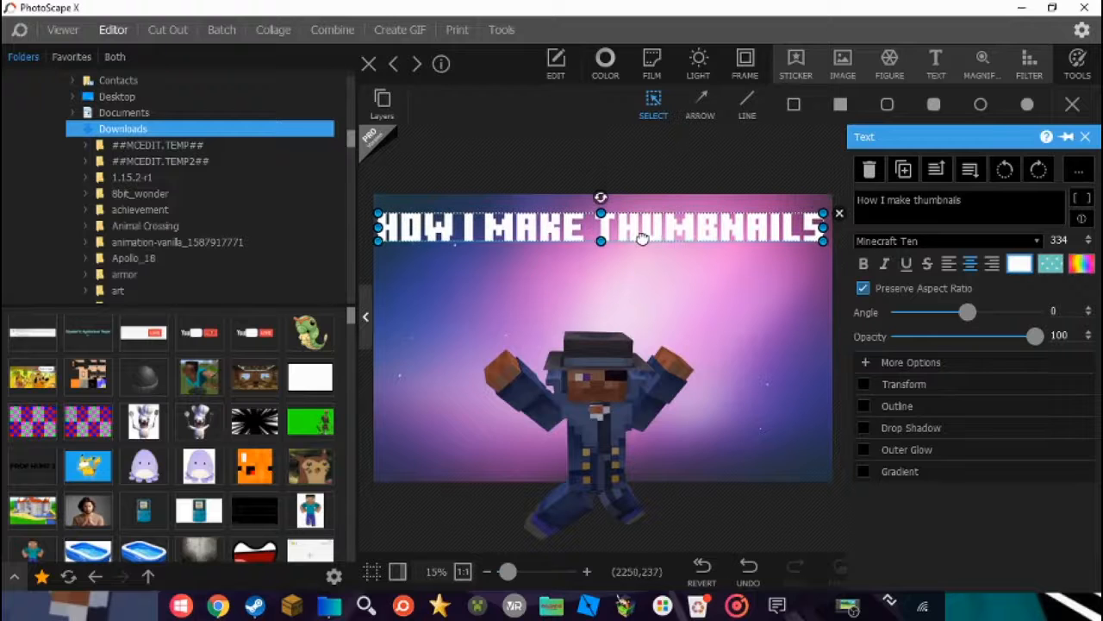
click(740, 244)
click(760, 219)
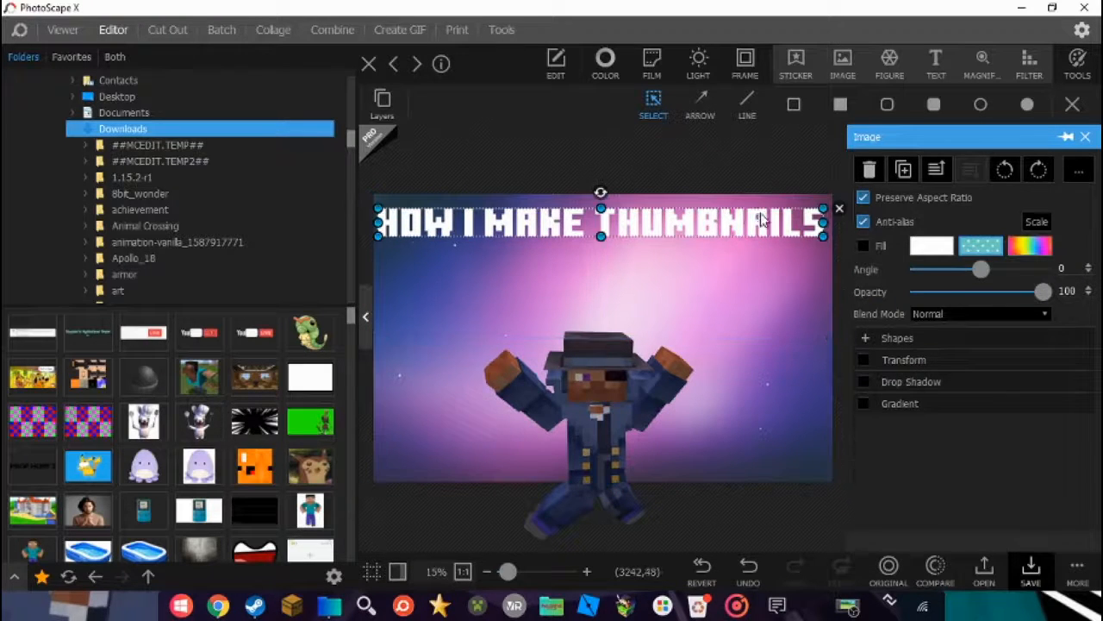
drag(760, 219, 763, 220)
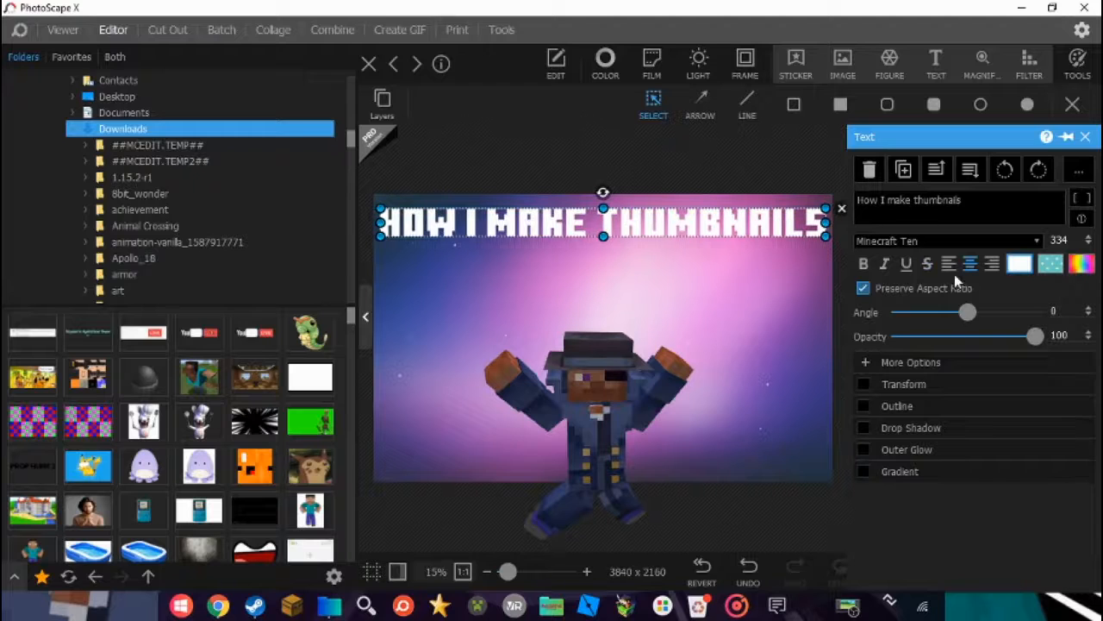
click(1083, 136)
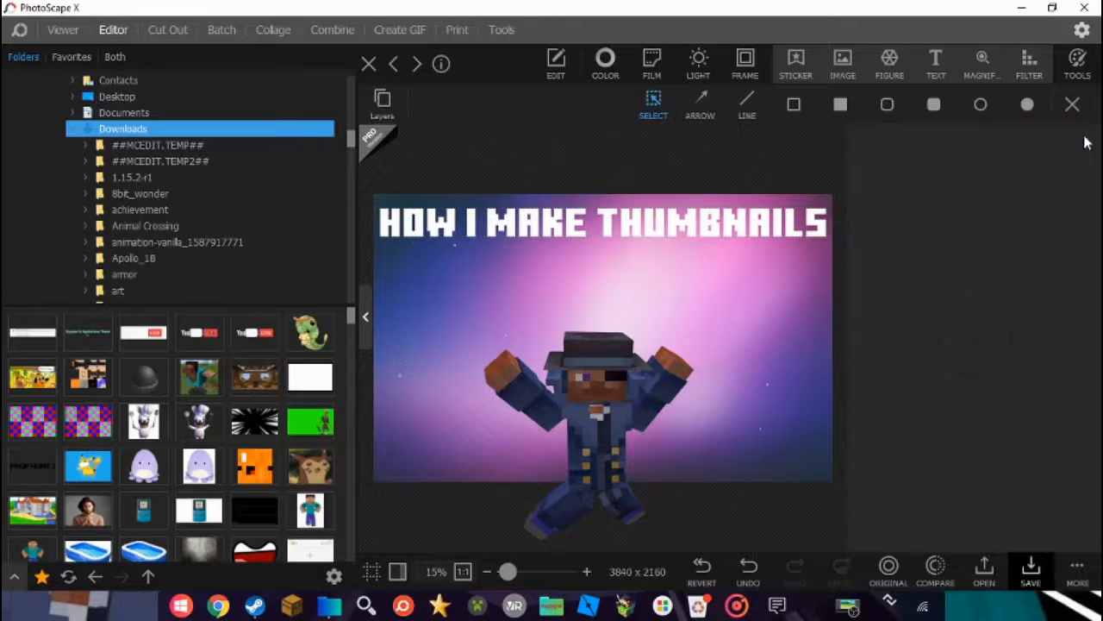
- Open the saved background picture in place of the current composition
click(987, 574)
click(539, 300)
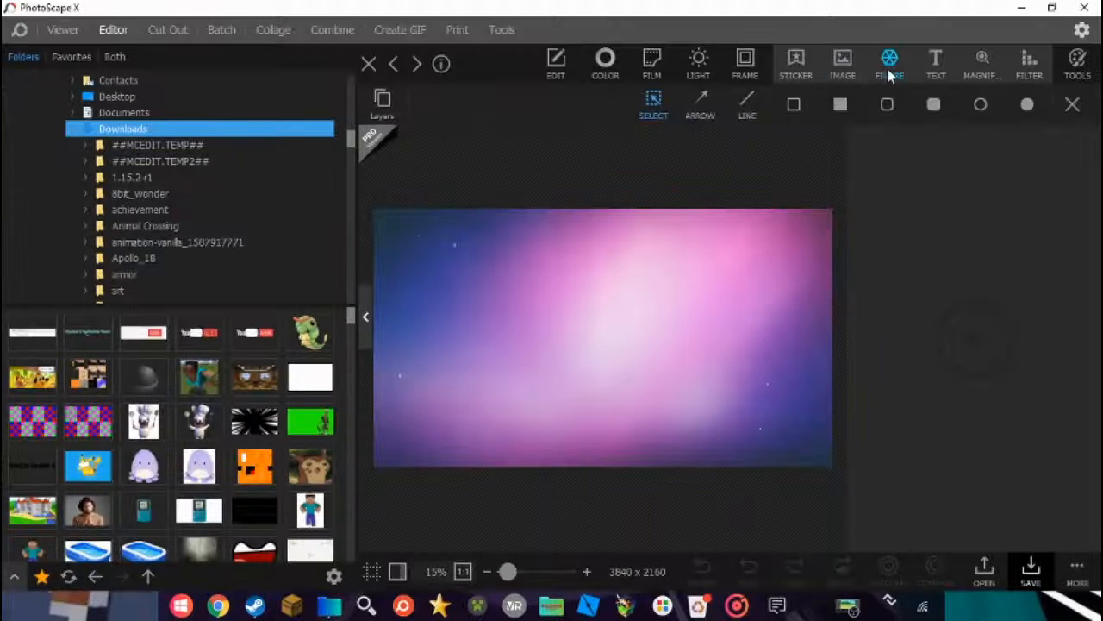
- Add a text object in the Minecraft Ten font reading "How to make" on one line and "Thumbnails" on the next
click(935, 65)
click(909, 214)
key(BackSpace)
key(BackSpace)
key(BackSpace)
key(BackSpace)
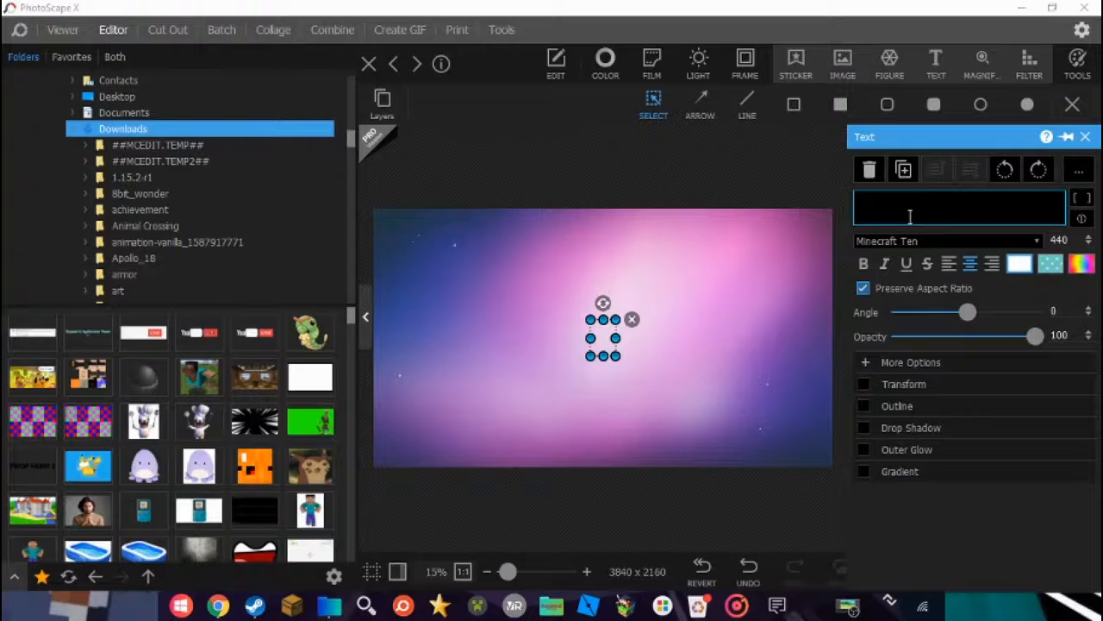
text(How to make)
key(Return)
text(Thu)
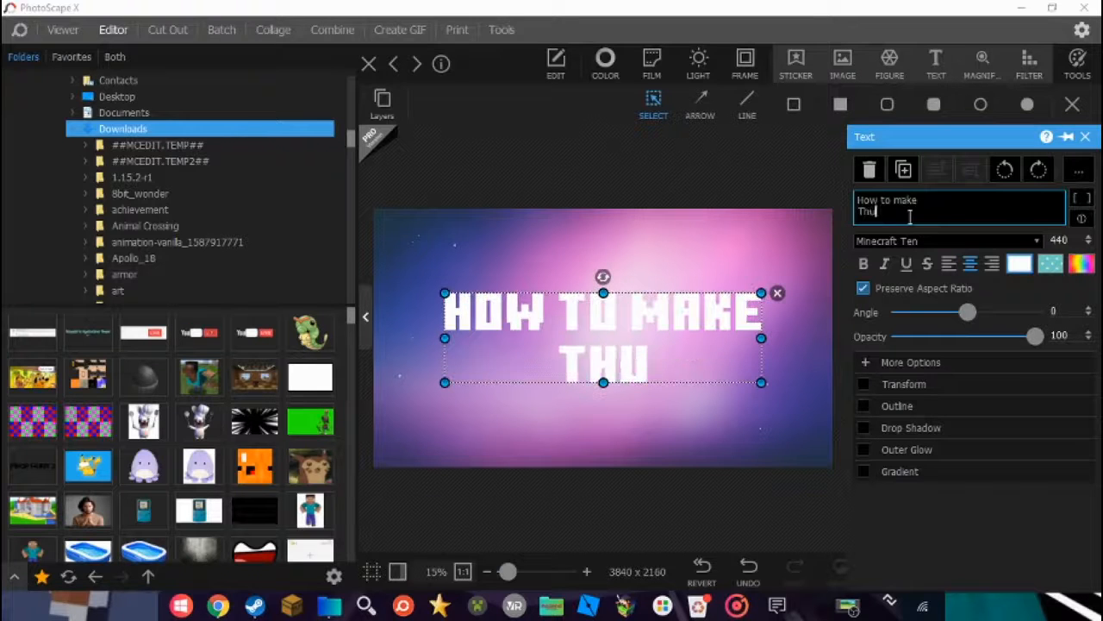
text(mbnails)
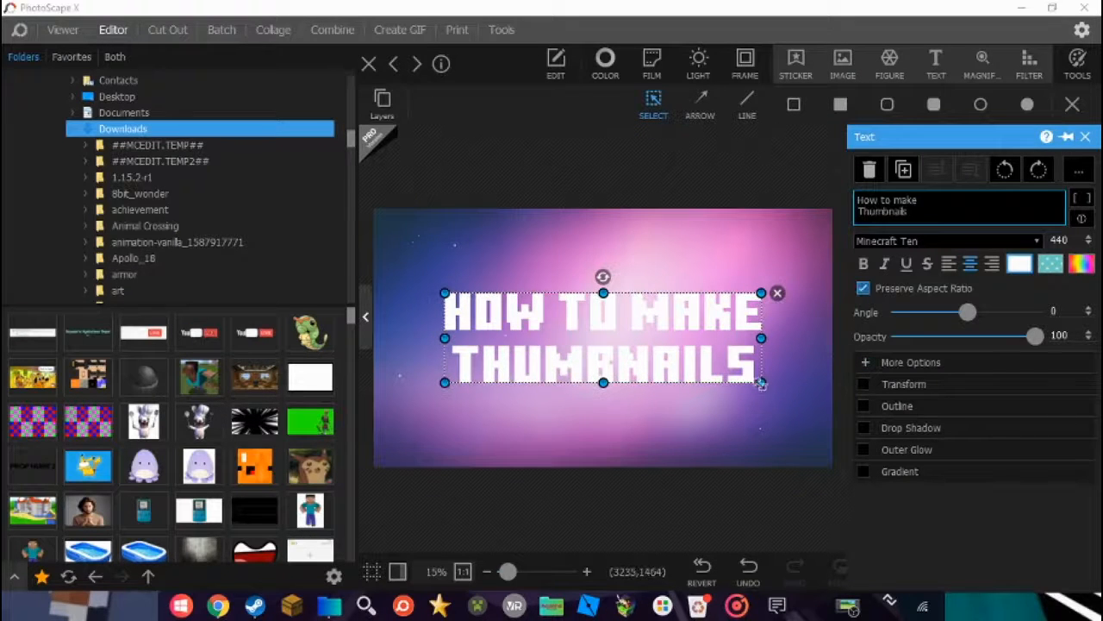
- Shrink the title text, place it centred near the upper edge of the picture and deselect it
drag(761, 384, 695, 369)
drag(647, 341, 689, 273)
click(764, 200)
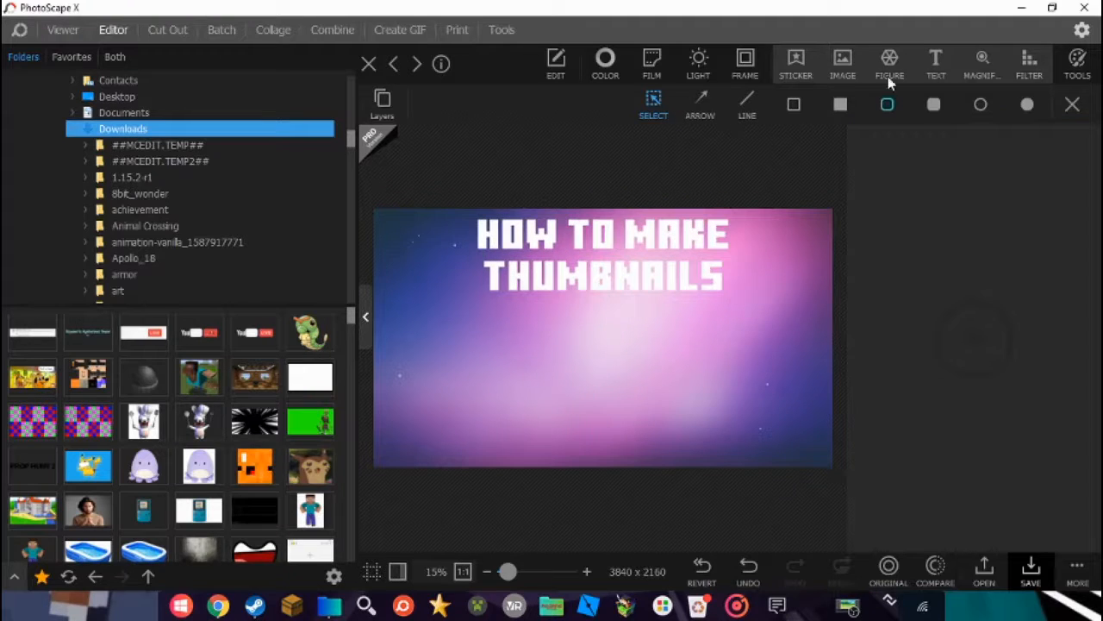
- Insert Semijump.png, enlarge it and place it below the title, slightly left of centre, with the legs past the picture's lower edge
click(843, 64)
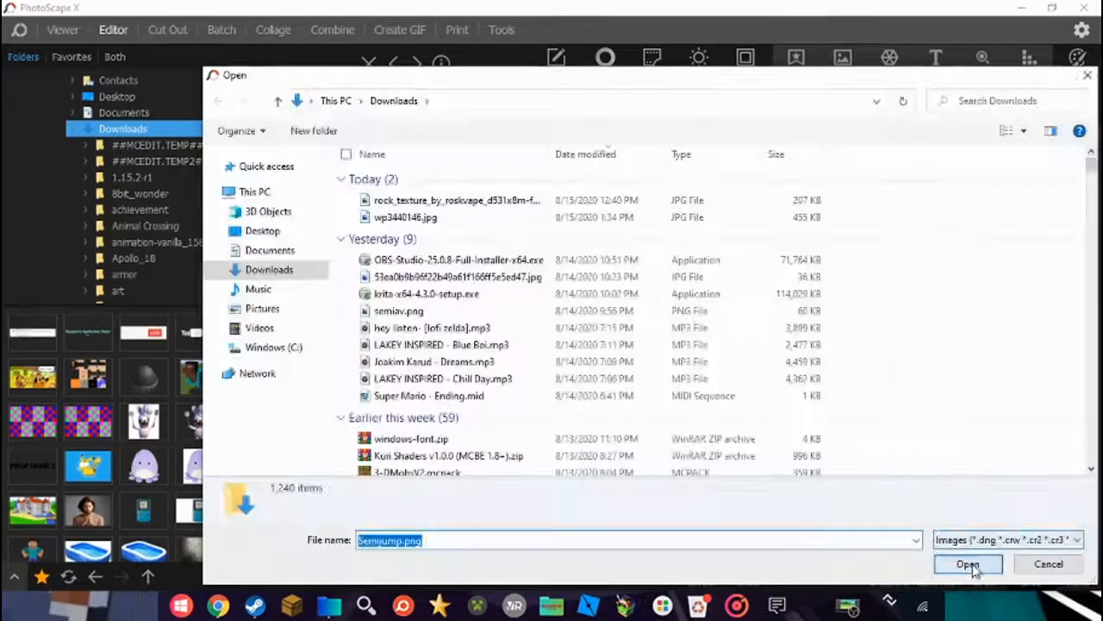
click(967, 565)
drag(495, 398, 642, 586)
drag(572, 458, 559, 412)
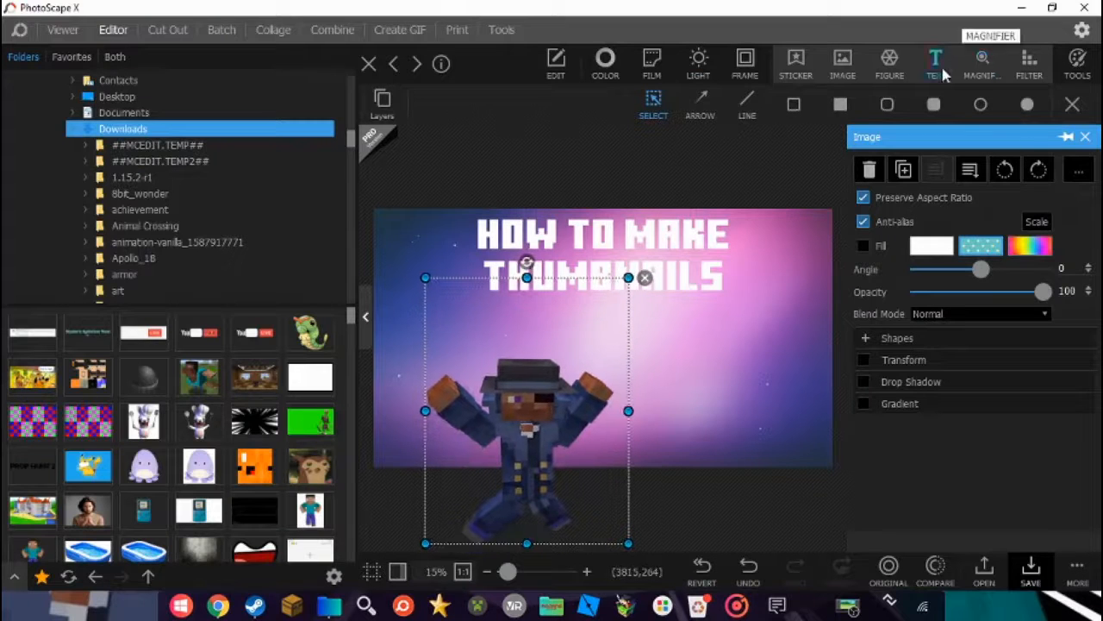
- Add a second text object in the Minecraft font at size 289 and place it just above the character's head
click(935, 61)
click(948, 240)
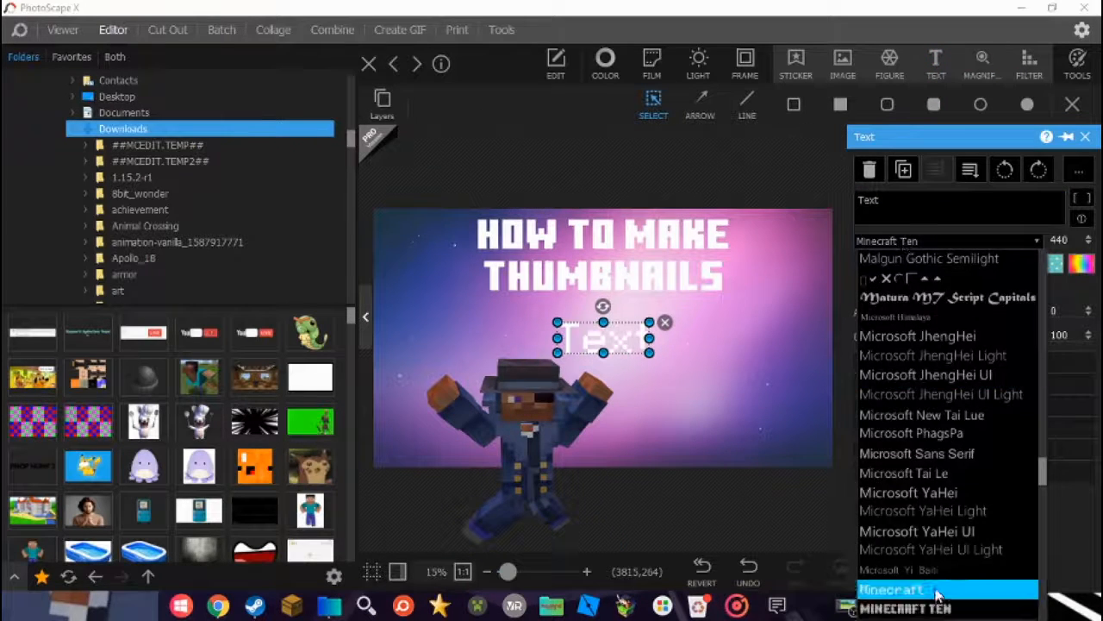
click(896, 587)
drag(613, 346, 553, 351)
- Replace the placeholder wording of the new text with "SemiDeku"
click(921, 201)
key(BackSpace)
key(BackSpace)
key(BackSpace)
key(BackSpace)
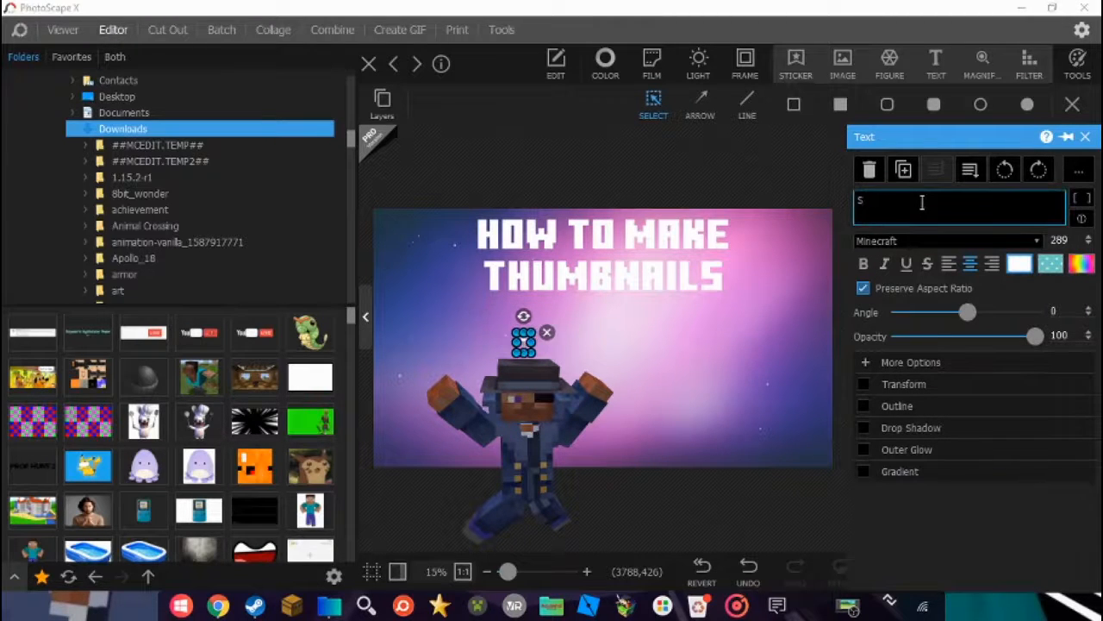
text(SemiDeku)
click(551, 392)
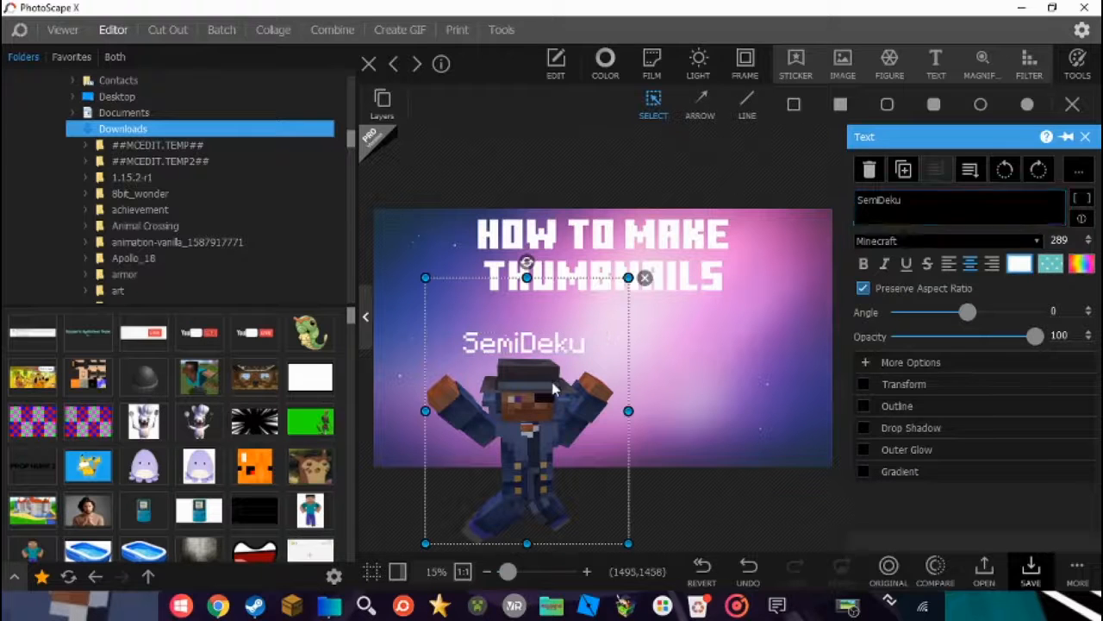
- Rotate the "SemiDeku" text to an angle of -1, keep it above the character's hat and deselect it
click(535, 342)
drag(523, 315, 554, 346)
click(695, 349)
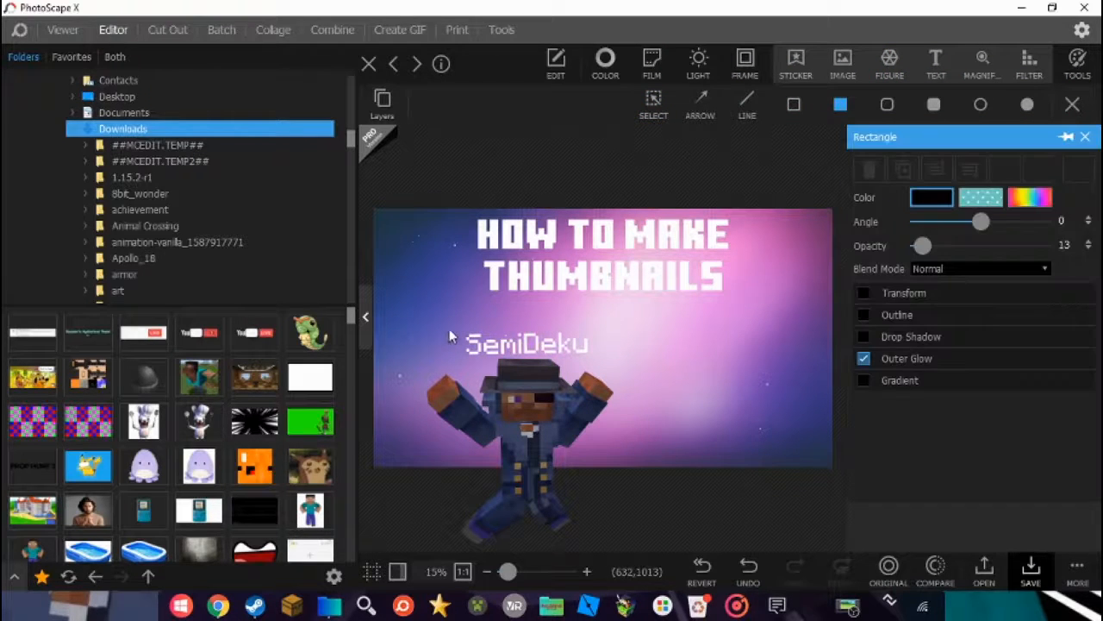
- Draw a filled black rectangle with opacity 13 over the "SemiDeku" text as a name tag and set its angle to -1
drag(452, 328, 588, 354)
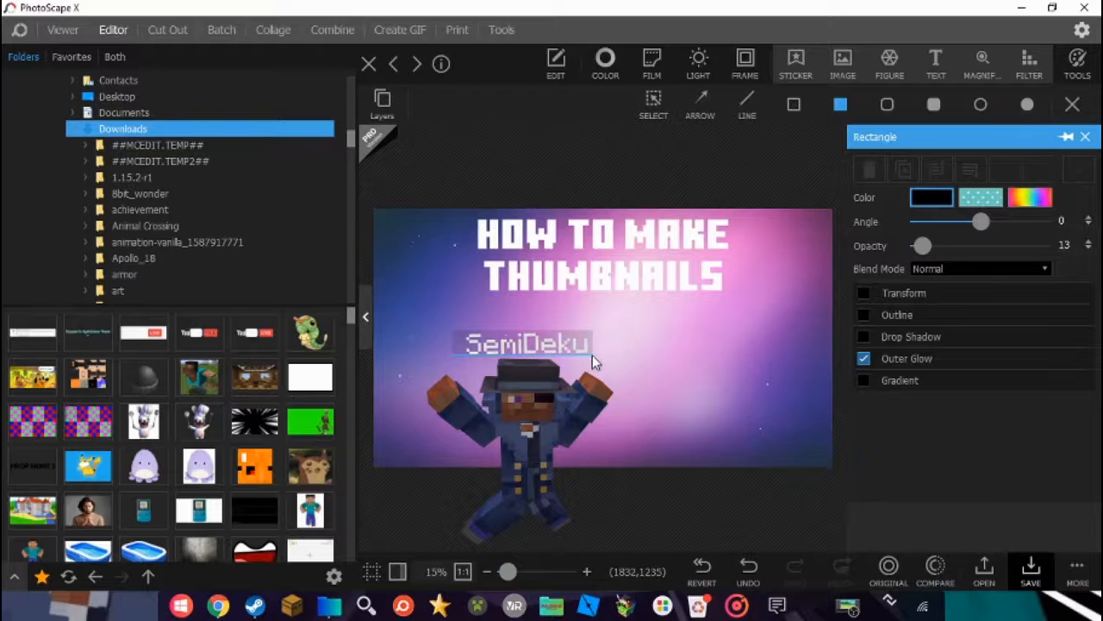
mouse_move(454, 342)
mouse_down()
mouse_move(443, 343)
mouse_move(462, 351)
mouse_up()
click(543, 353)
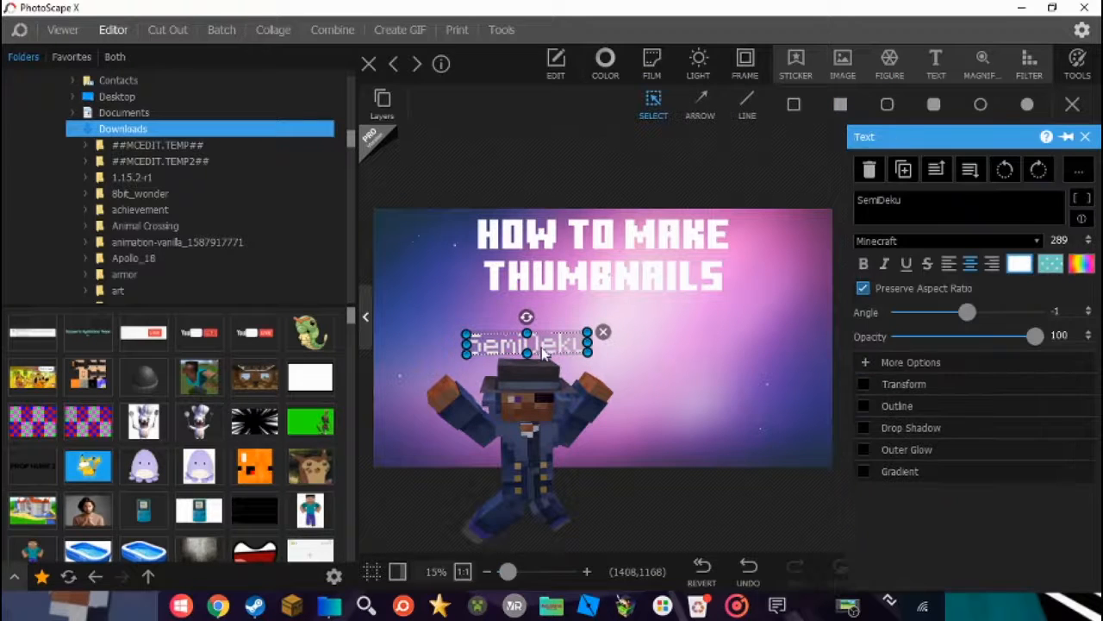
click(543, 344)
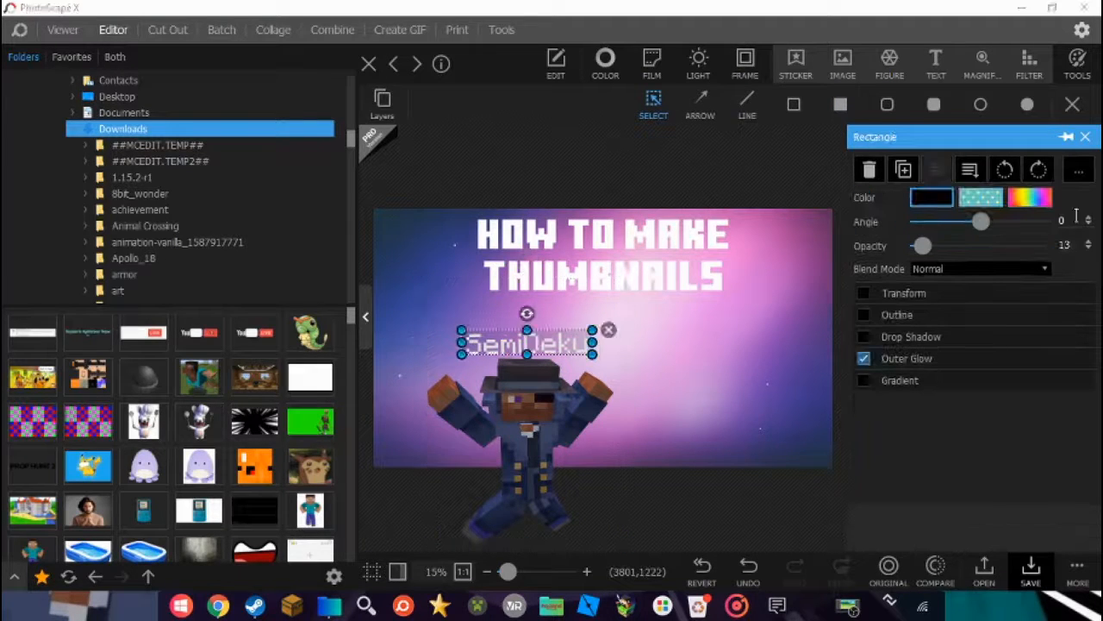
text(-1)
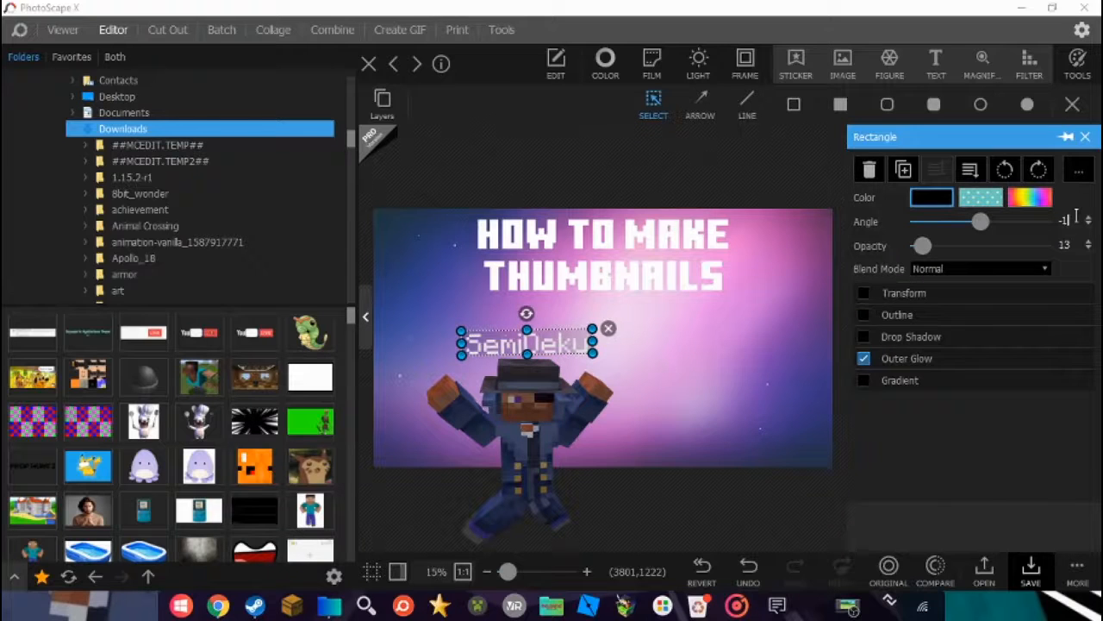
click(741, 346)
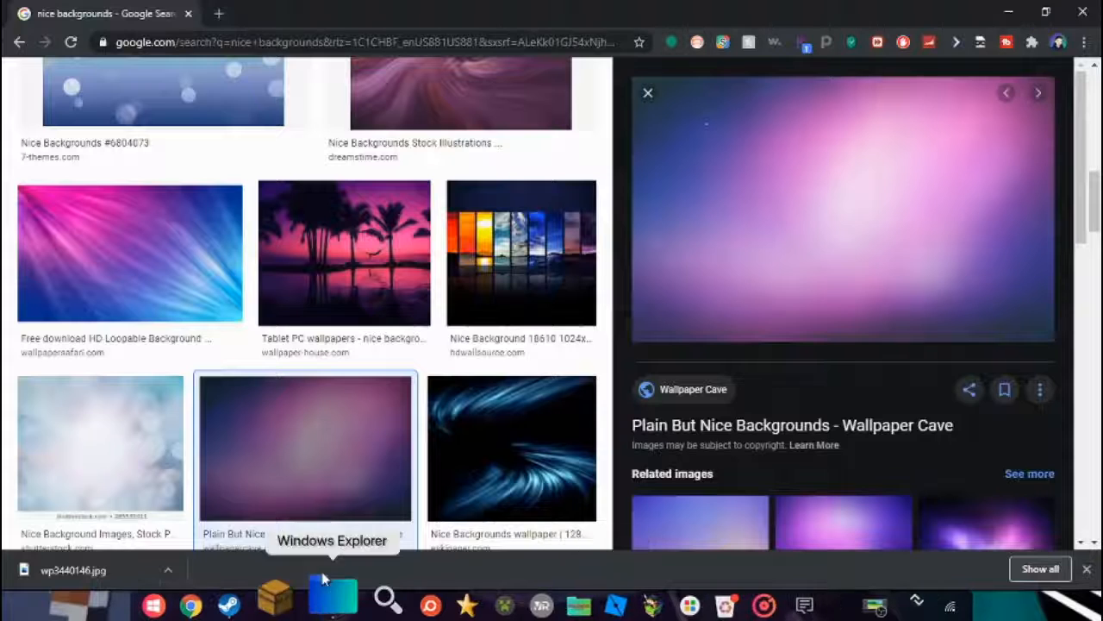
- Switch to Chrome and search Google Images for "minecraft avatar" in a new tab
click(219, 10)
text(minecraft avat)
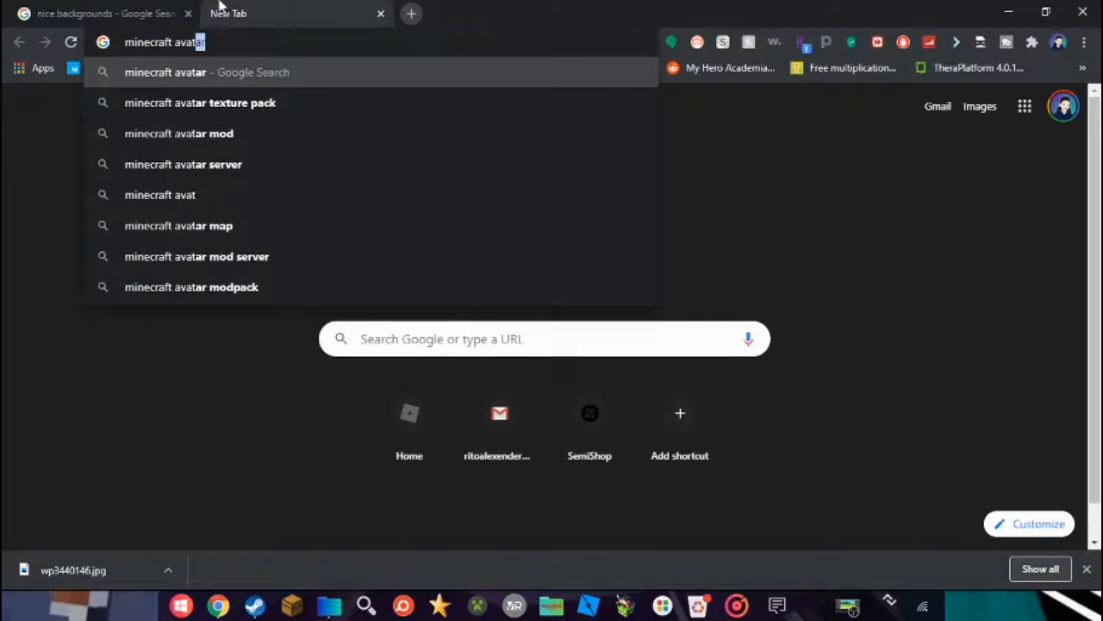
key(Return)
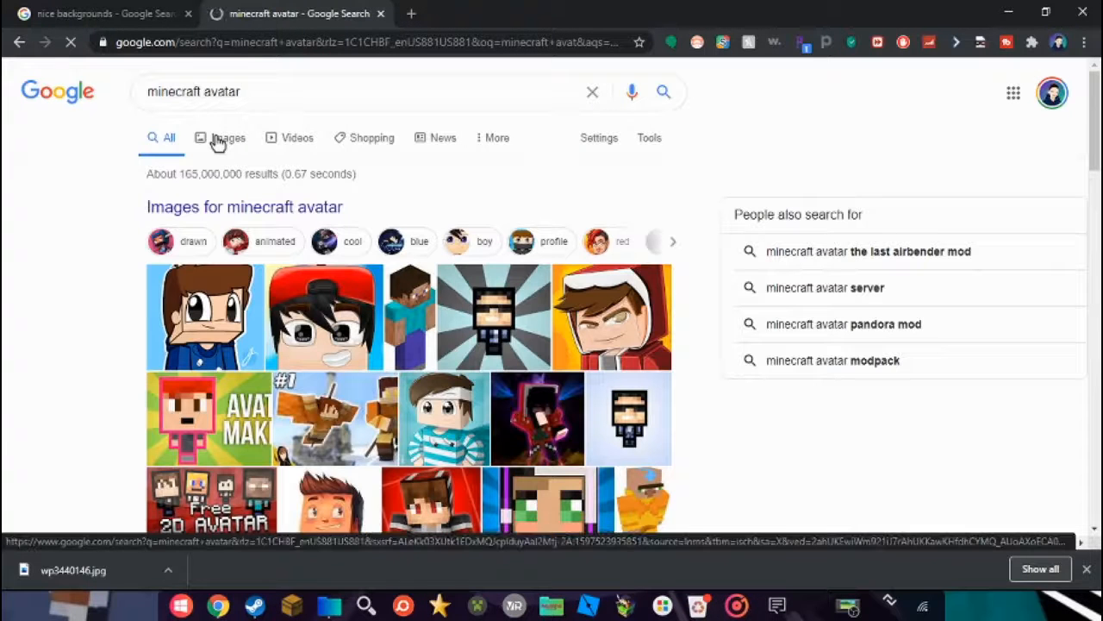
click(218, 143)
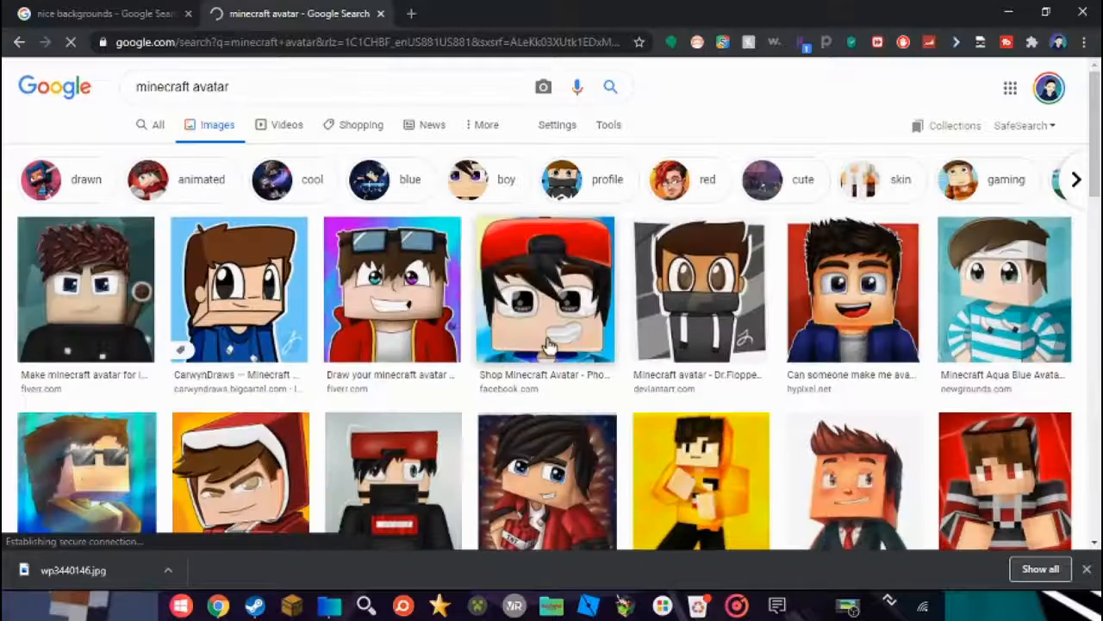
- Find the "Minecraft 3D Avatar" picture from gumroad.com in the image results and save it to the computer
scroll(471, 288, down, 3)
scroll(322, 320, down, 3)
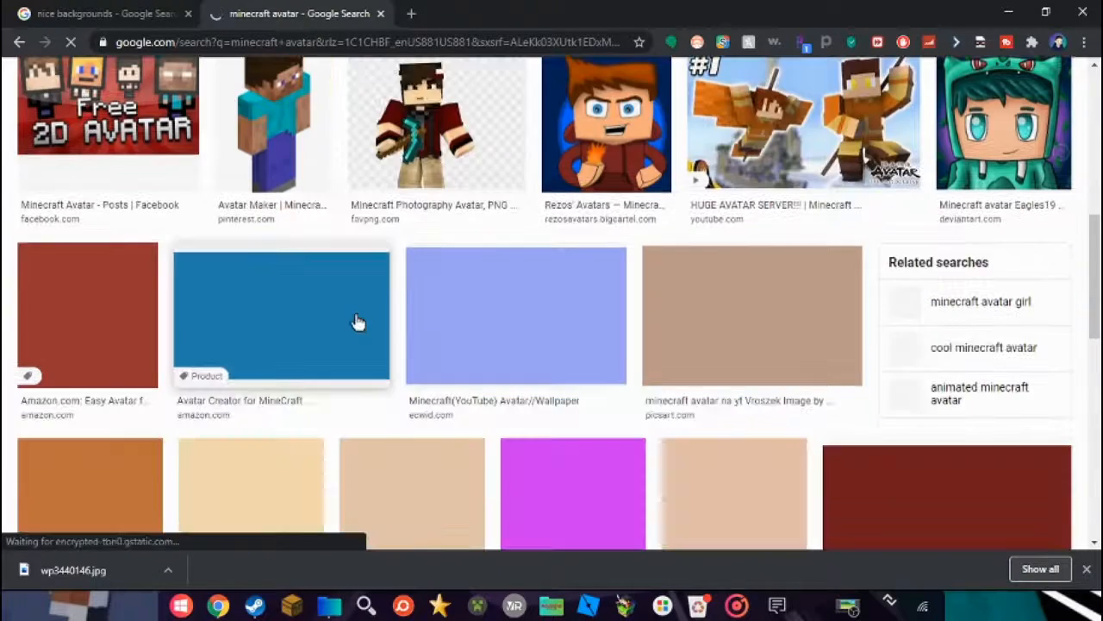
scroll(552, 328, down, 2)
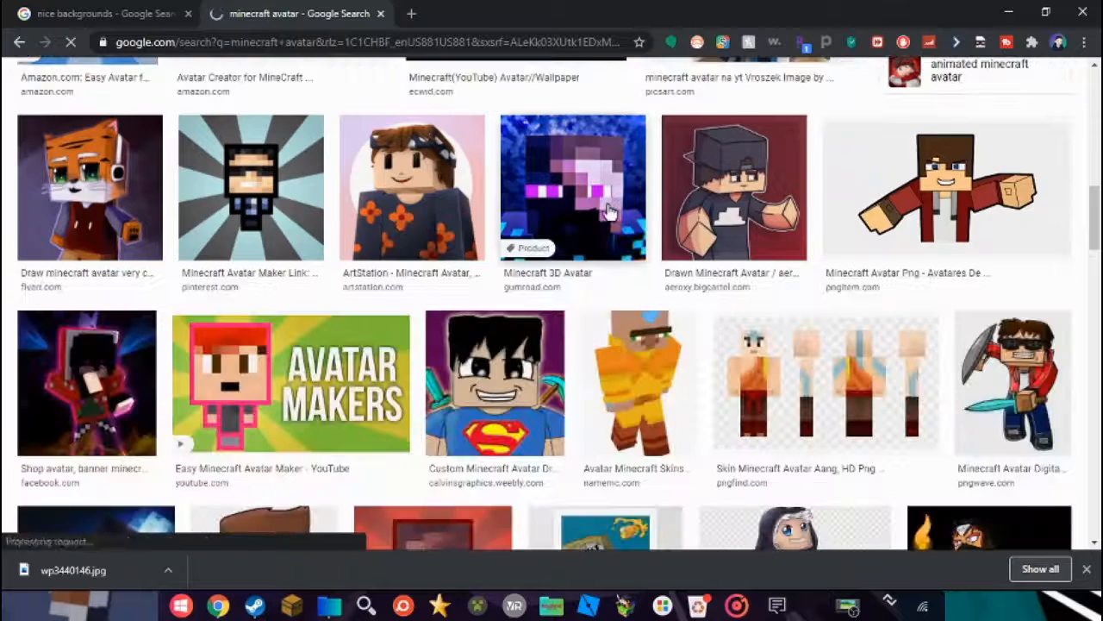
click(609, 211)
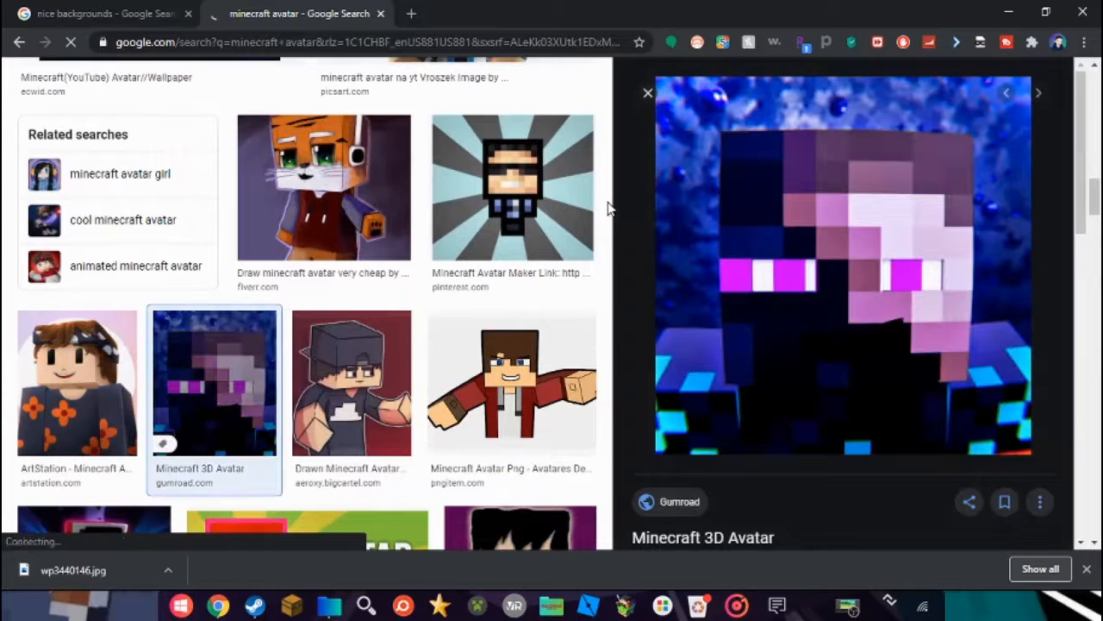
right_click(767, 233)
click(875, 376)
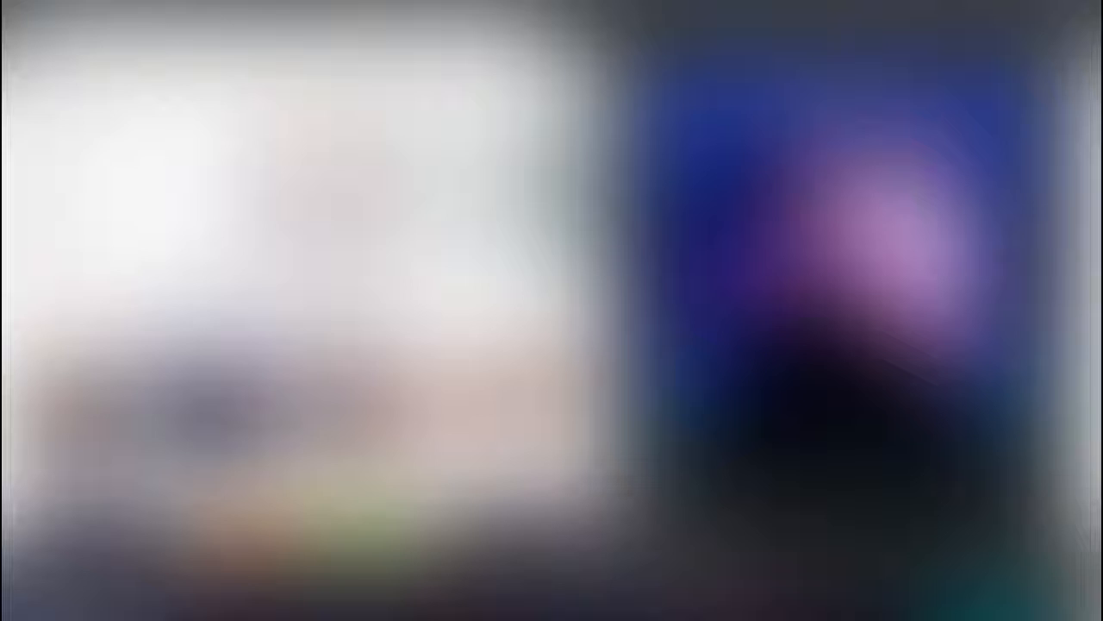
key(Return)
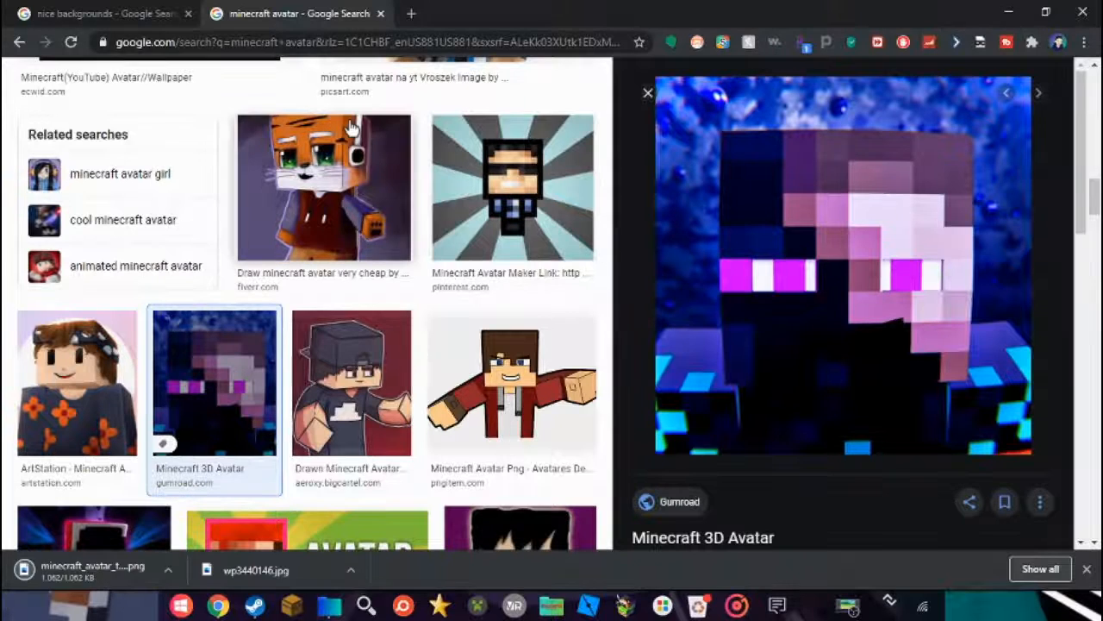
- Open remove.bg, try to remove the background from a downloaded picture and dismiss the downloads bar
click(371, 41)
text(remove.bg)
key(Return)
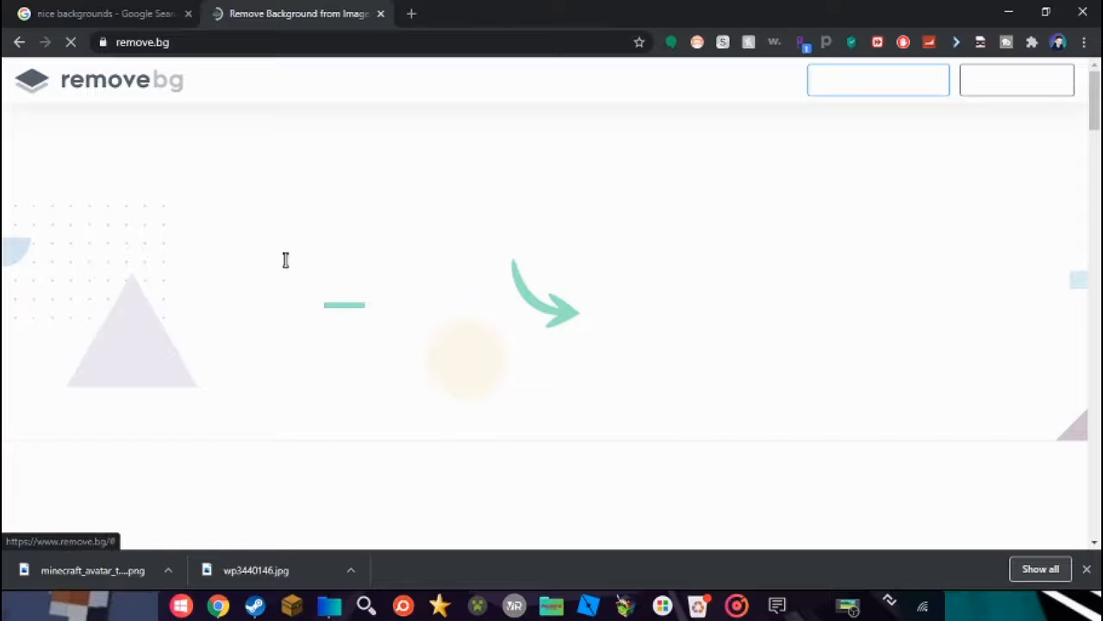
drag(256, 570, 897, 471)
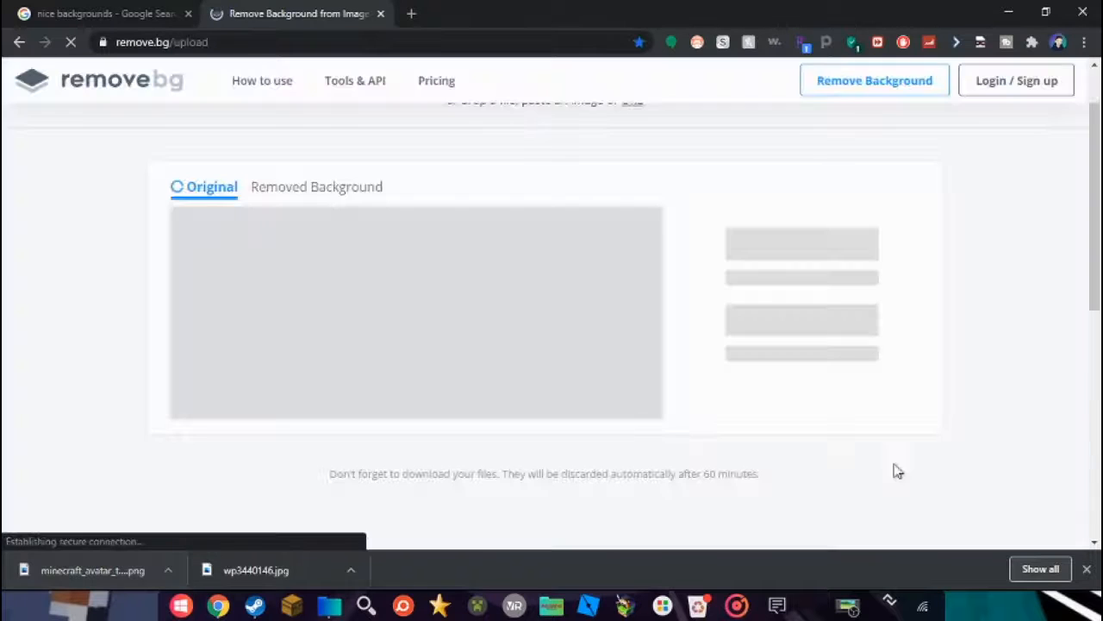
click(1086, 568)
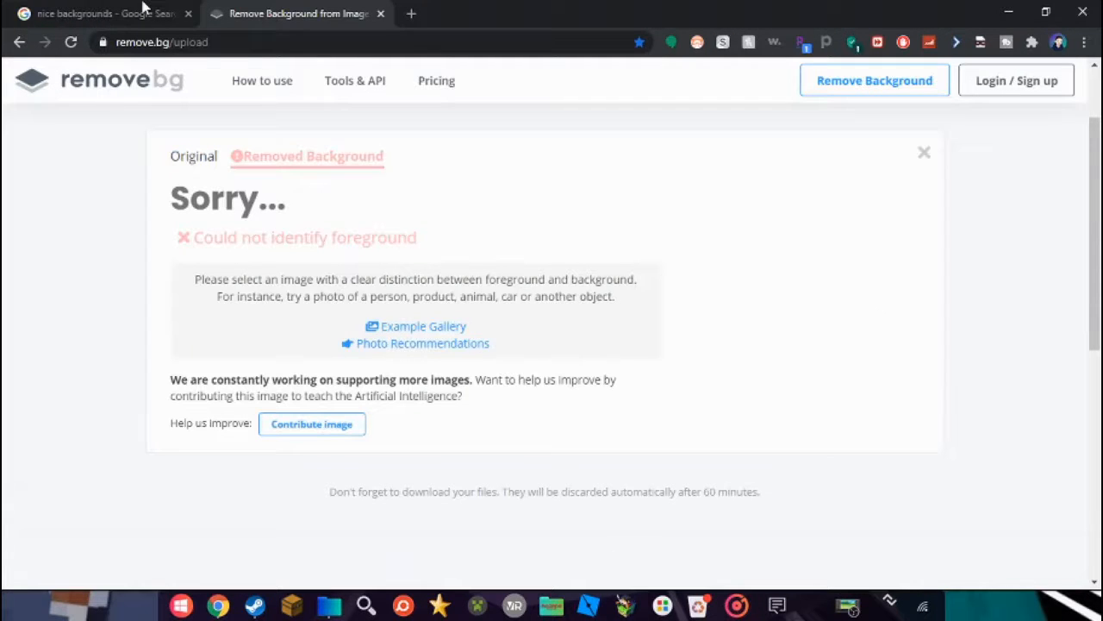
- Open another new browser tab
click(417, 14)
text(robloxc)
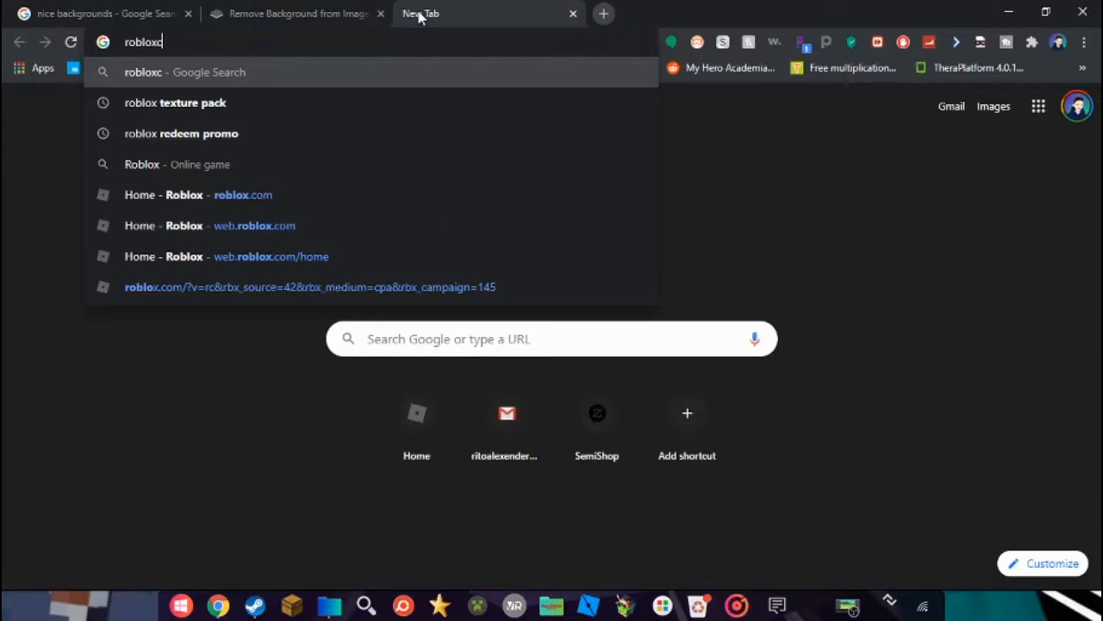
key(BackSpace)
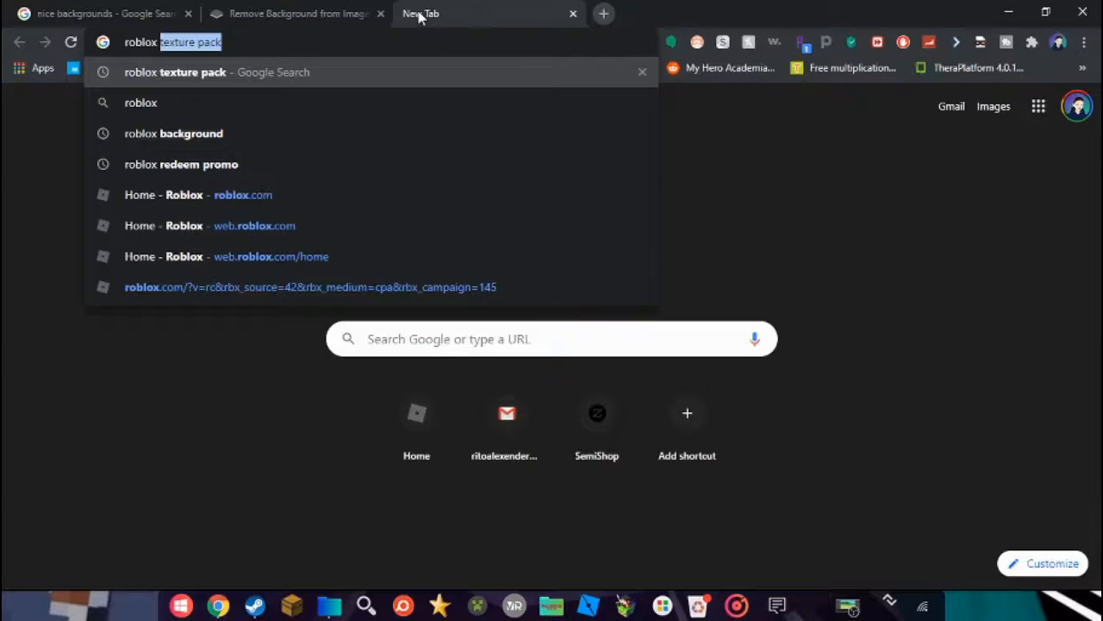
key(BackSpace)
key(BackSpace)
key(BackSpace)
key(BackSpace)
key(BackSpace)
key(BackSpace)
key(BackSpace)
key(BackSpace)
- Search Google Images for "avatar"
text(avat)
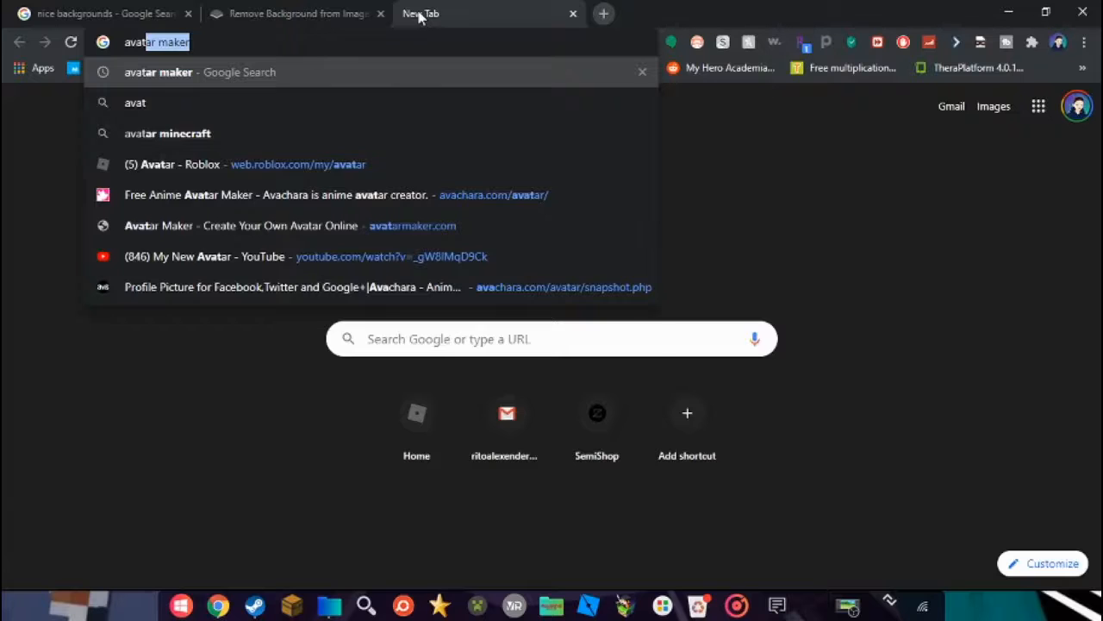
text(ar maker)
key(BackSpace)
key(Return)
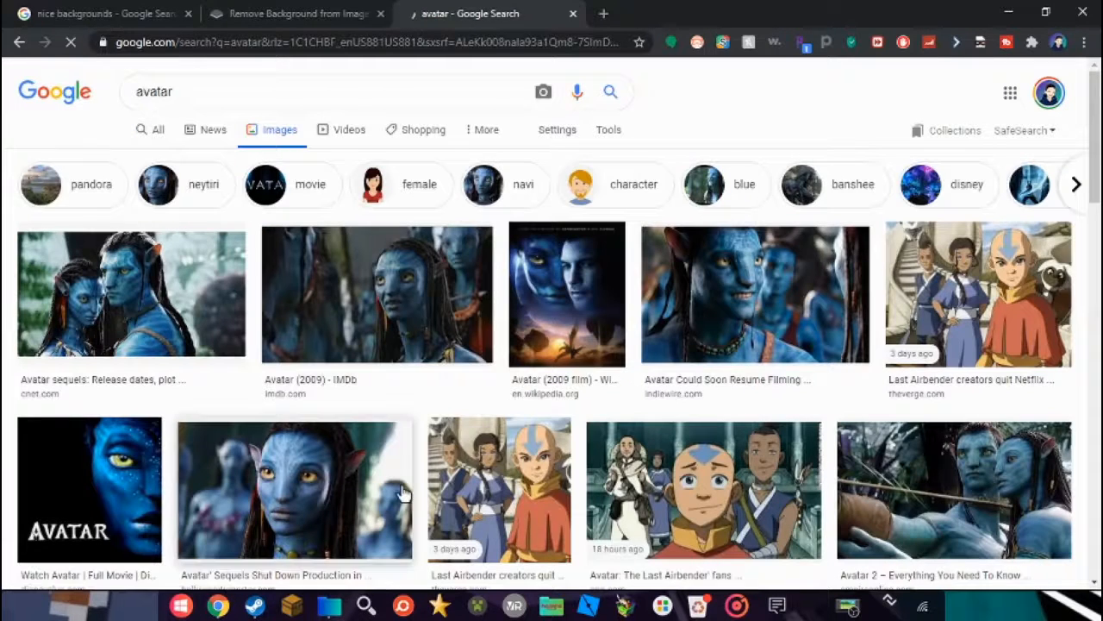
- Find The Verge's "Avatar: The Last Airbender" picture of the crouching character with a staff and save it to the computer
scroll(666, 200, down, 4)
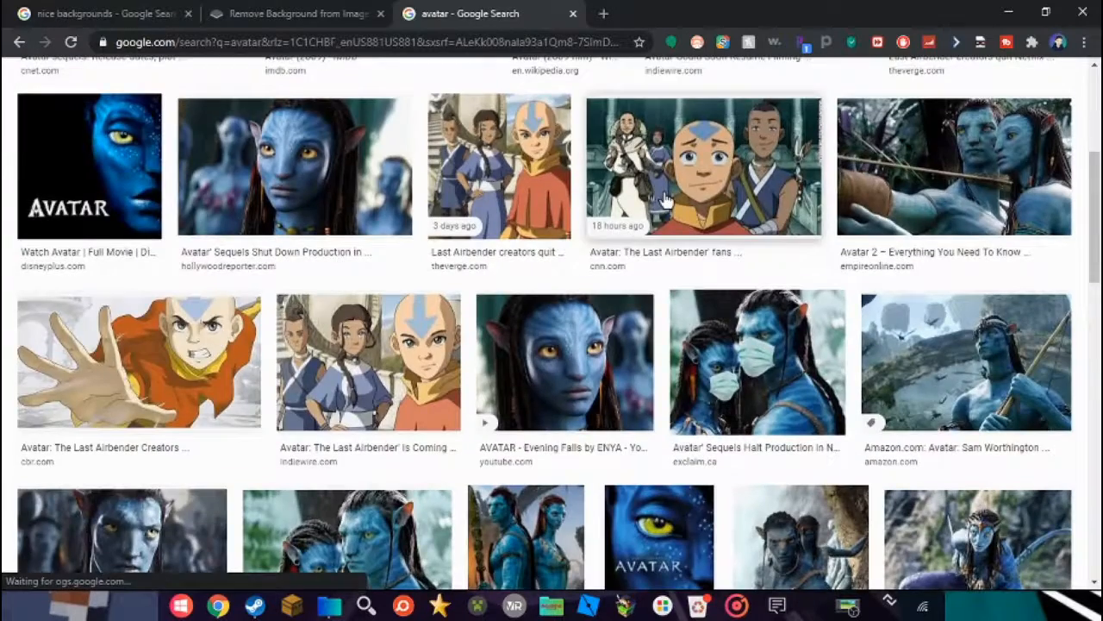
scroll(666, 200, down, 5)
click(505, 431)
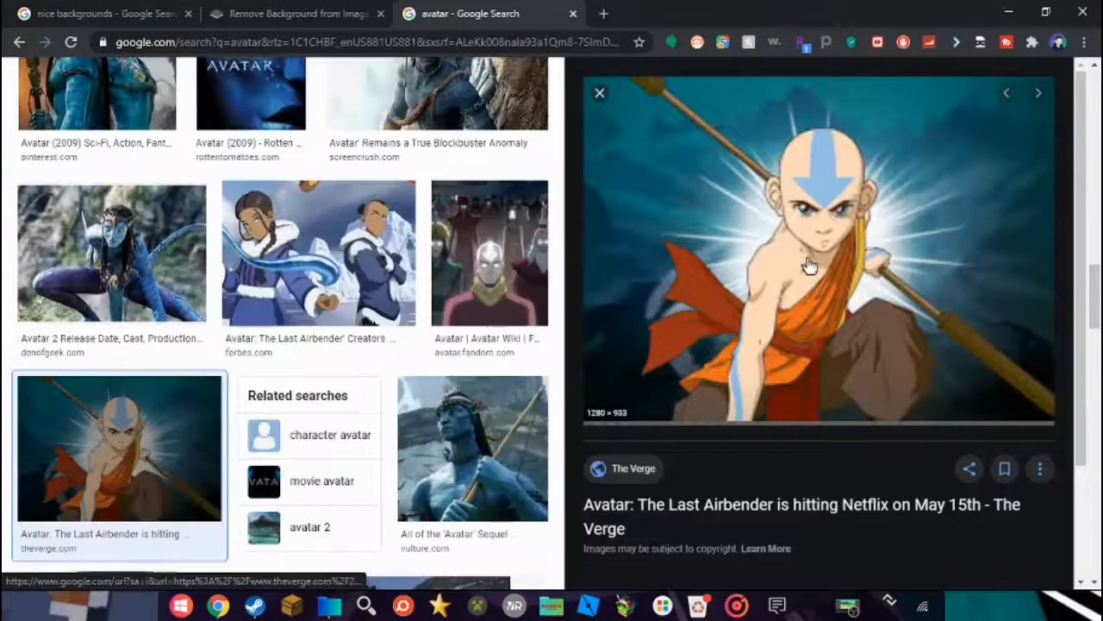
right_click(899, 259)
click(879, 390)
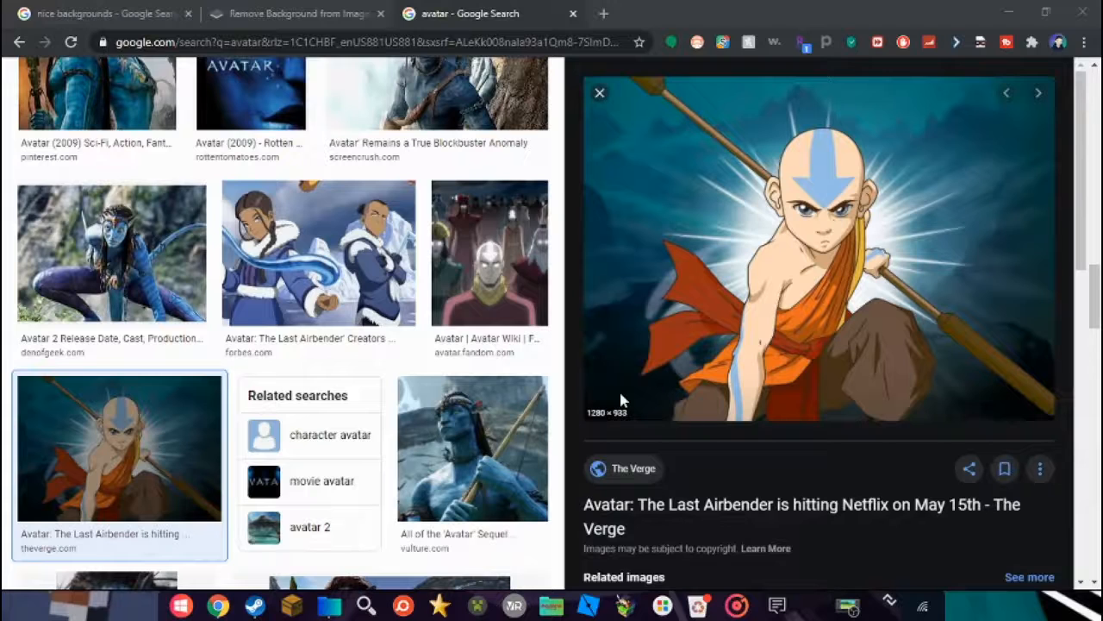
- Upload the downloaded Airbender picture to remove.bg for background removal and open the cut-out for editing
drag(90, 570, 138, 383)
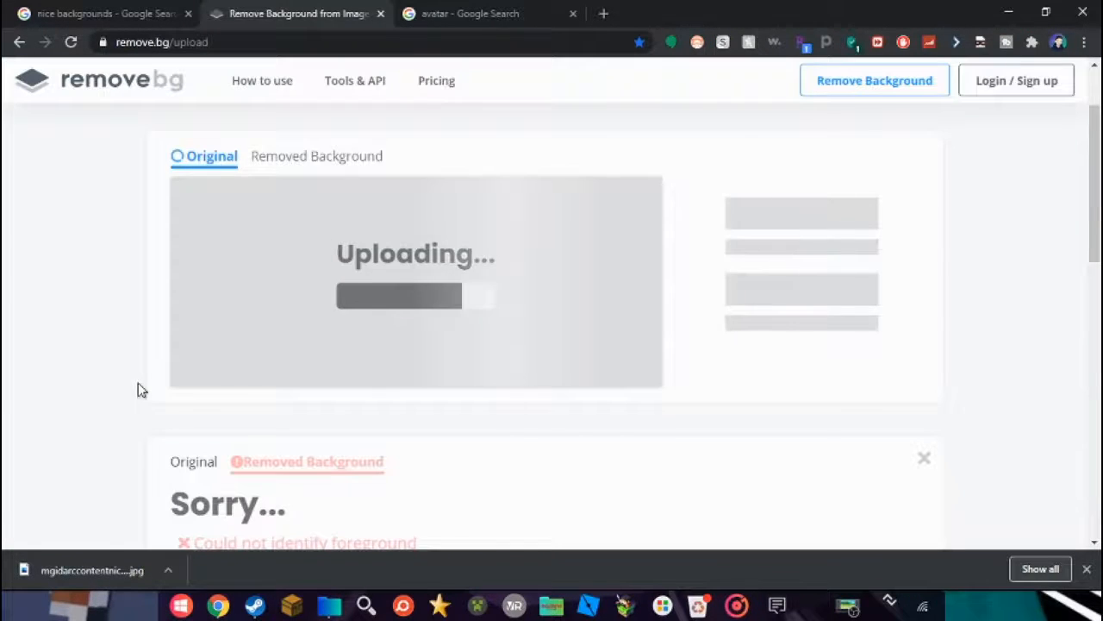
click(600, 195)
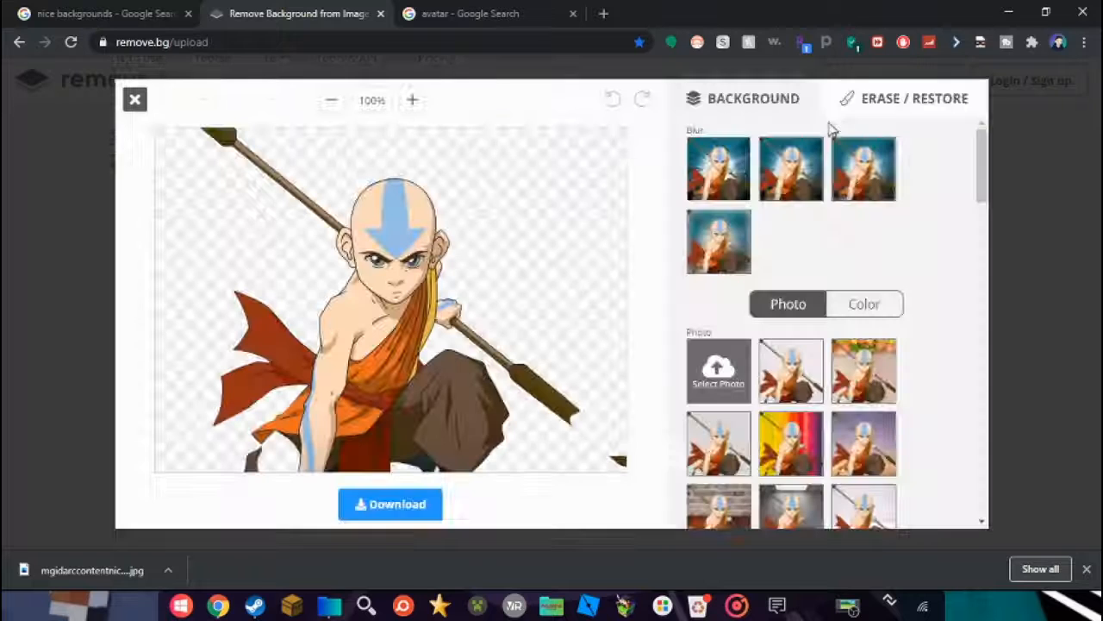
- Restore the staff's missing lower end in the cut-out, erase the dark leftovers around it, and download the image
click(905, 99)
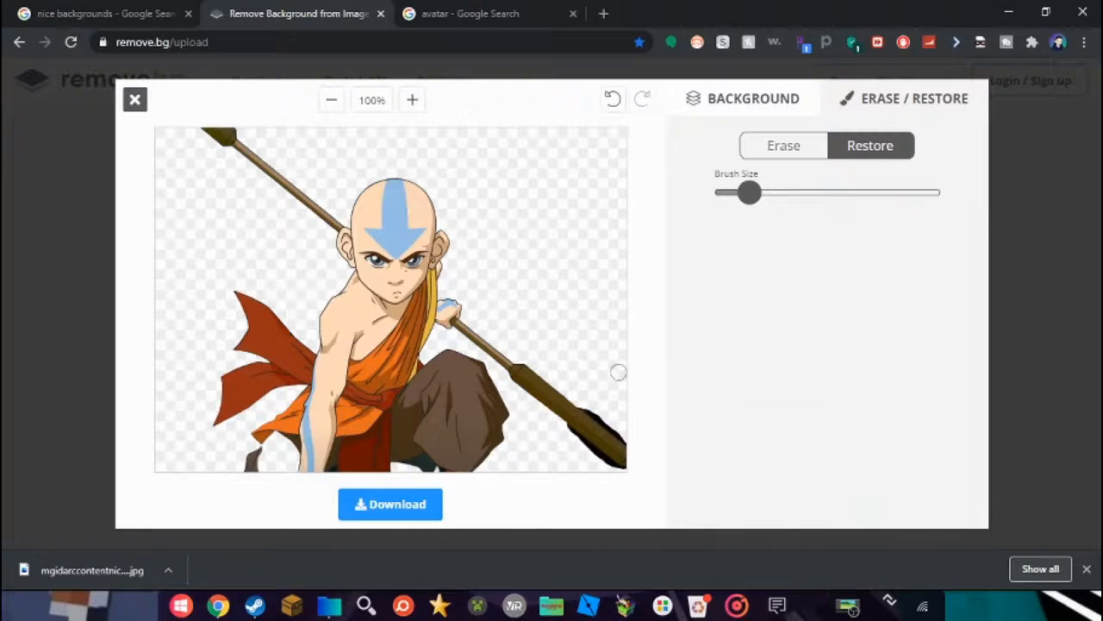
click(784, 144)
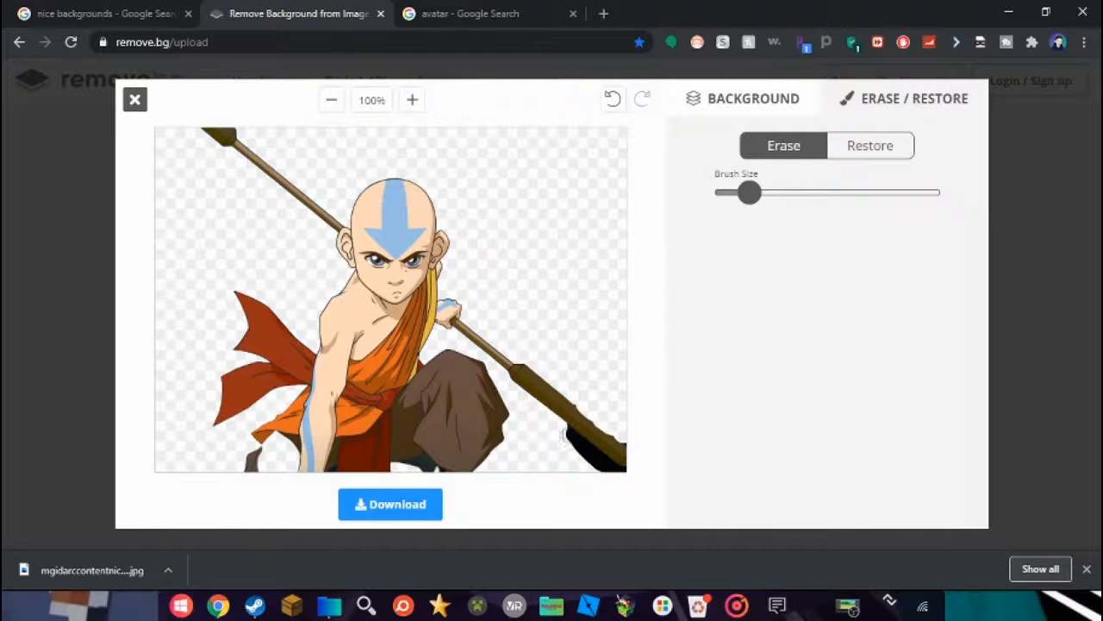
click(411, 502)
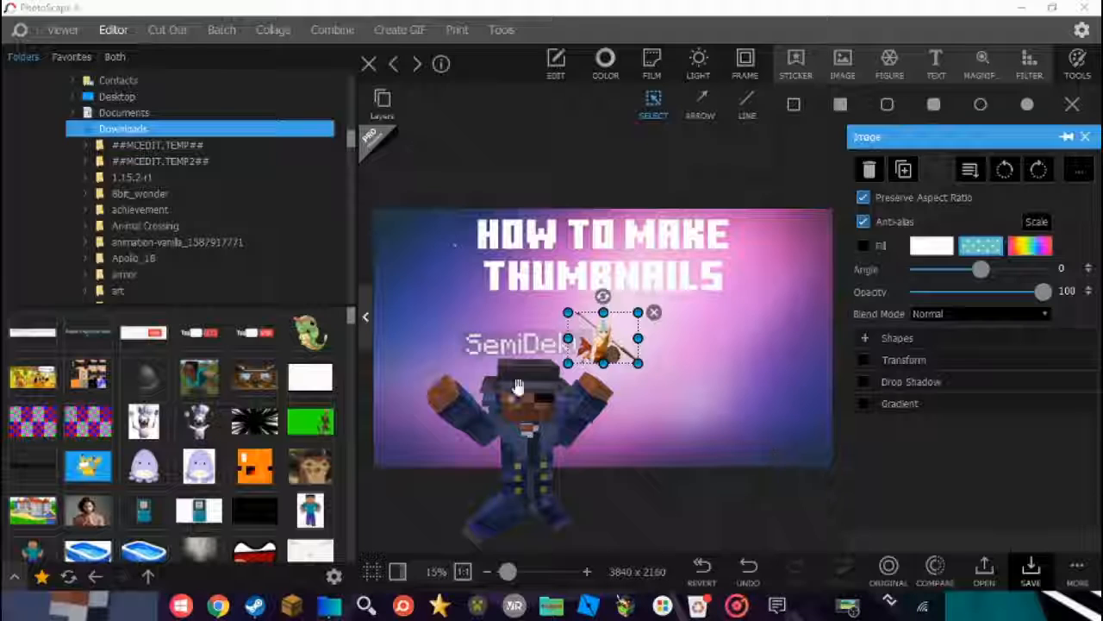
- Switch to PhotoScape X, enlarge the Airbender cut-out to the canvas height over the thumbnail's right half, and send it behind the title
drag(610, 339, 672, 339)
drag(714, 382, 832, 461)
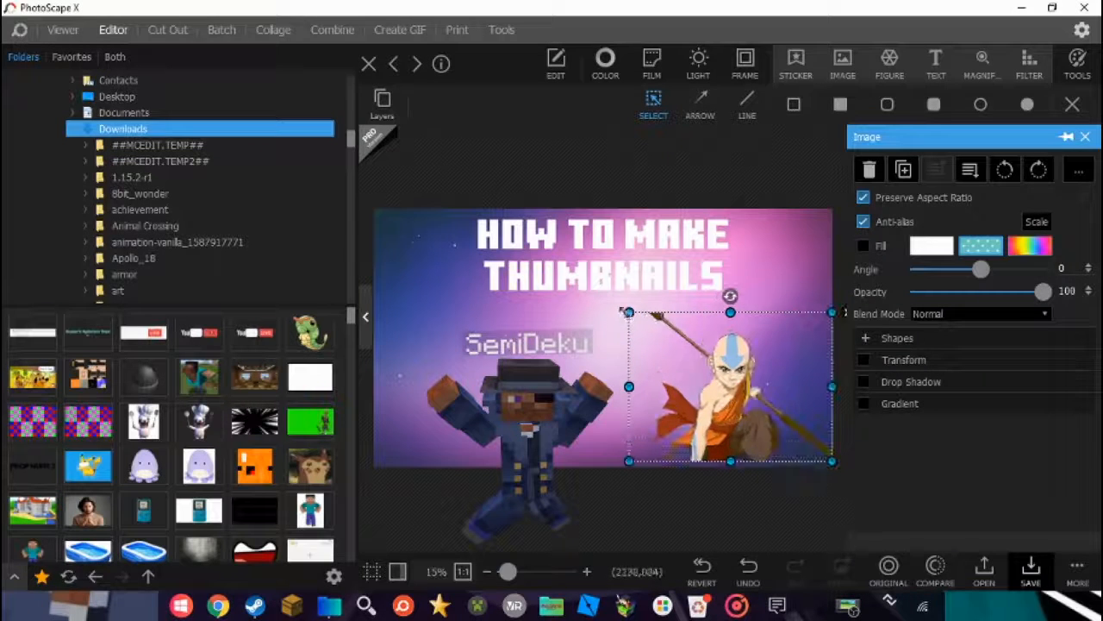
drag(628, 312, 592, 285)
drag(665, 358, 619, 281)
drag(788, 385, 905, 468)
right_click(683, 409)
click(724, 264)
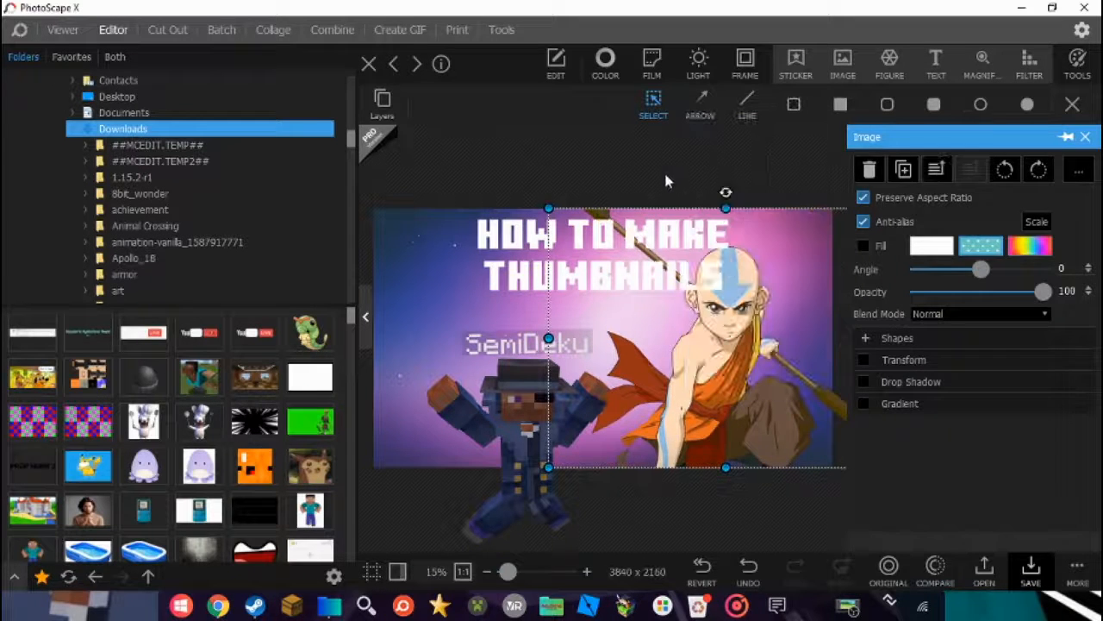
click(664, 175)
- Add a text object reading "Random", set its font to FinkHeavy, and reword it to "Avatar"
click(935, 65)
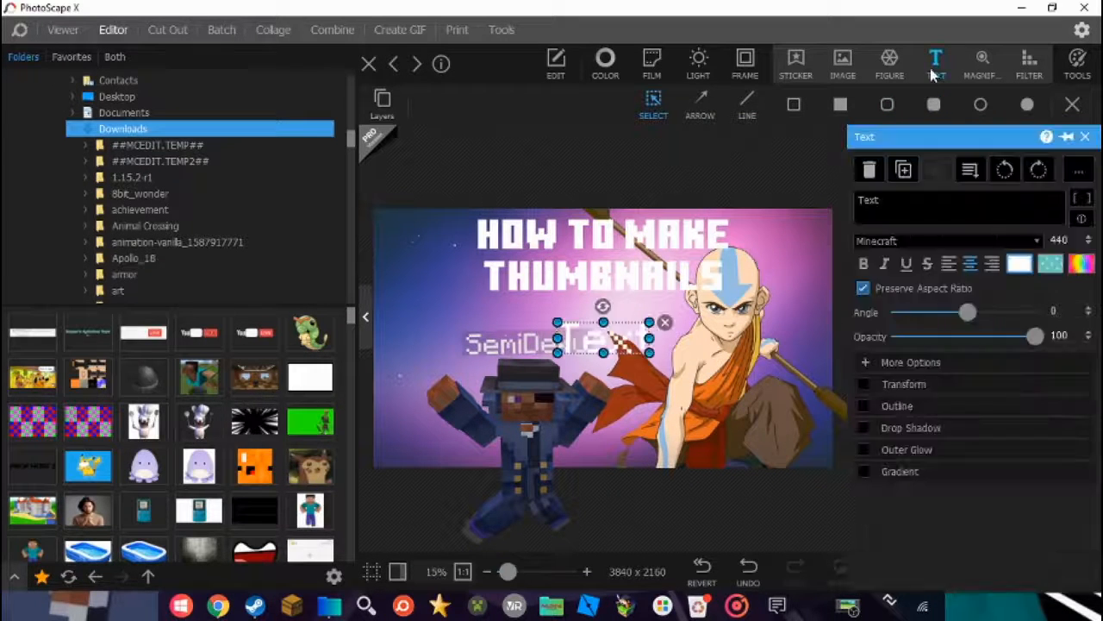
click(917, 199)
text(Random)
click(915, 240)
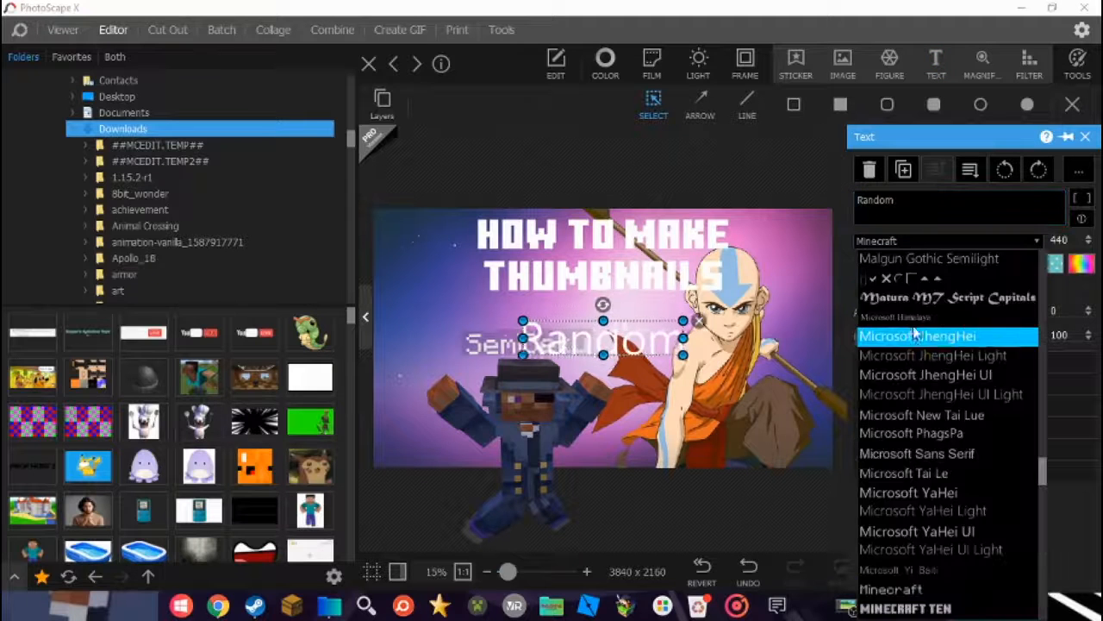
scroll(927, 417, up, 10)
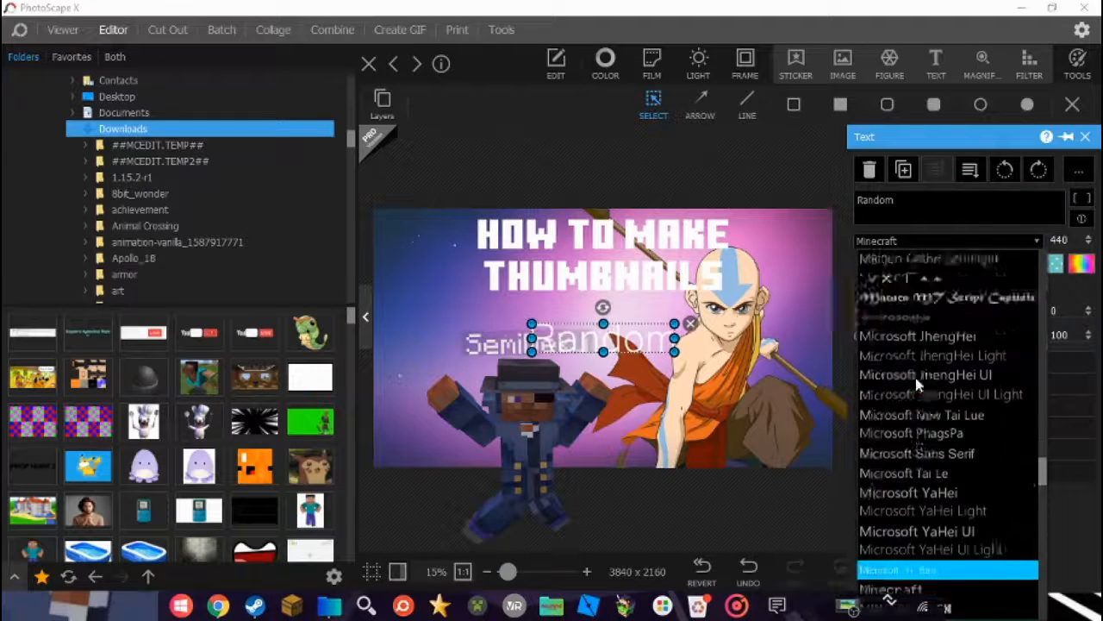
scroll(929, 489, up, 9)
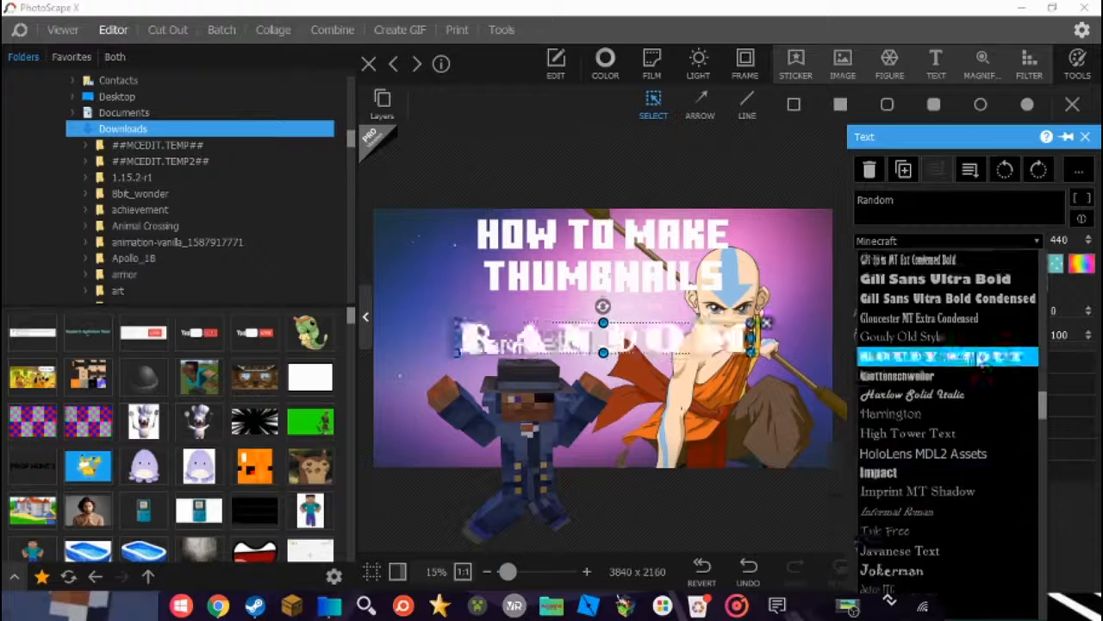
click(971, 375)
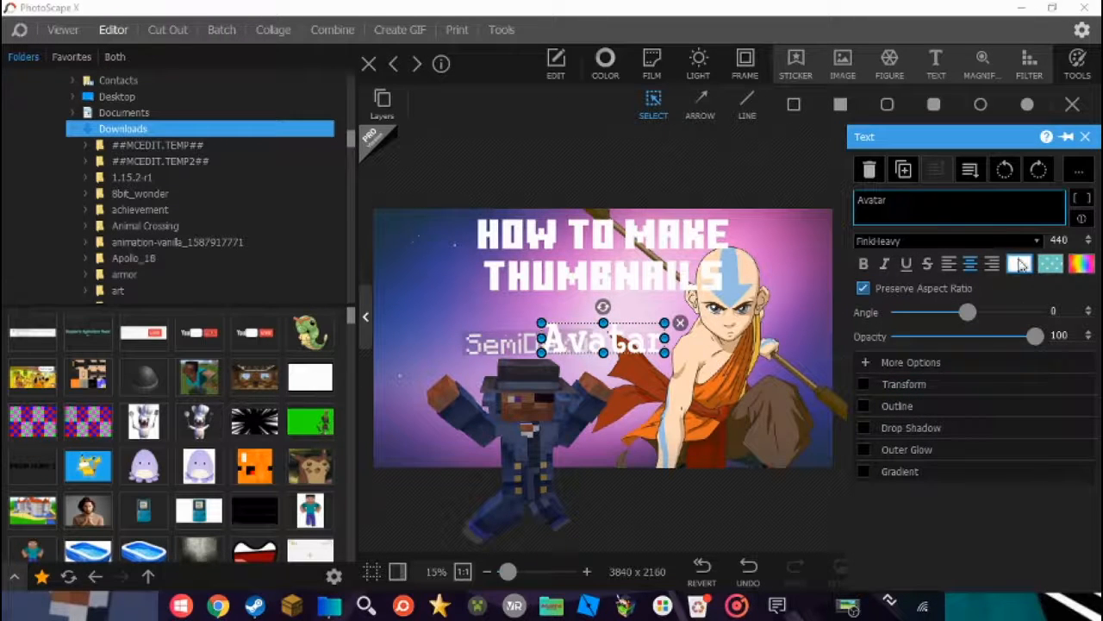
- Colour the "Avatar" text light blue and place it with an upward tilt across the Airbender character's body
click(1021, 264)
drag(604, 341, 713, 328)
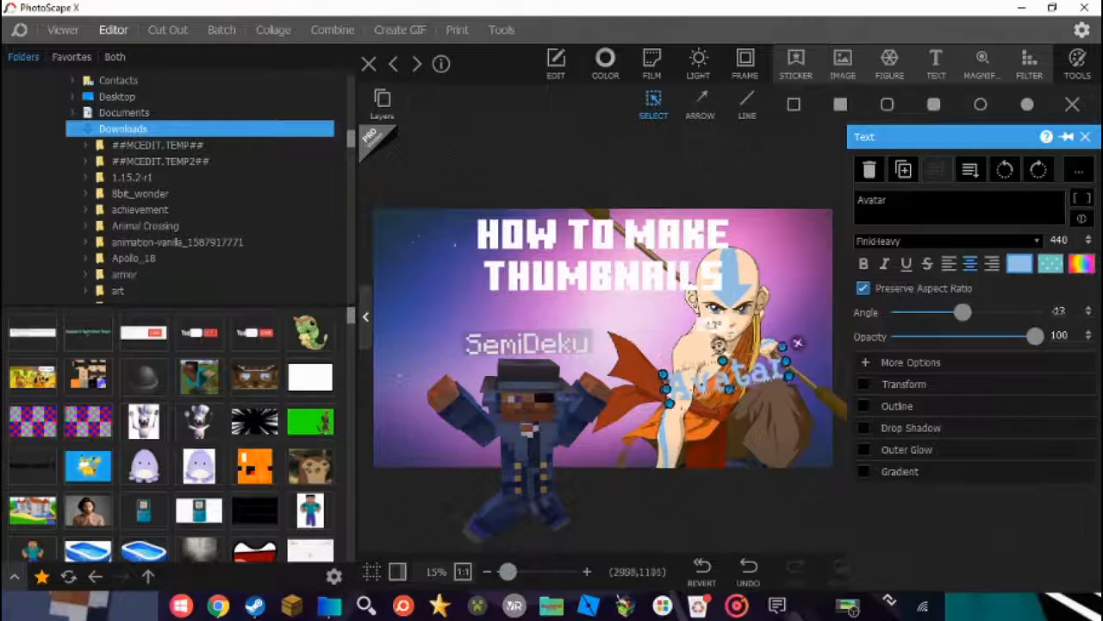
- Add another light blue FinkHeavy text object to the thumbnail
click(935, 62)
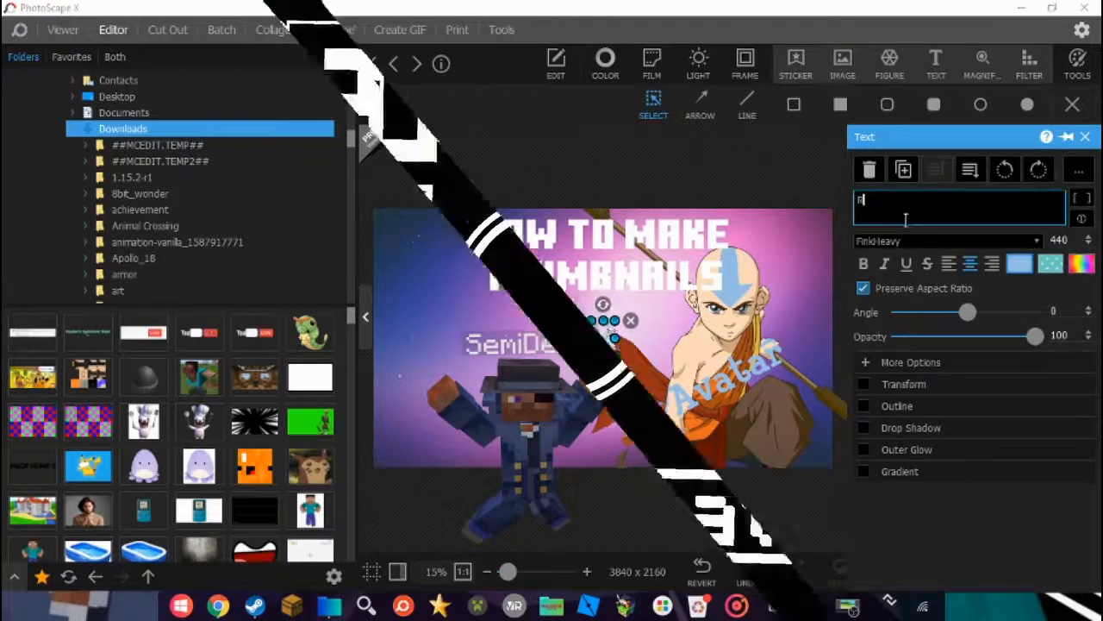